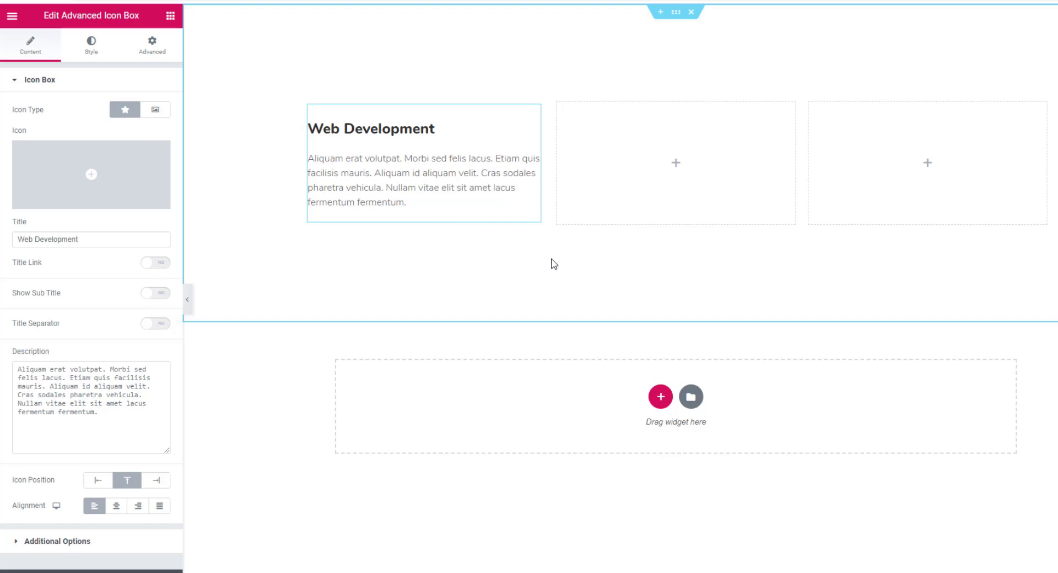
# Give the Web Development card the purple preset background.
pyautogui.click(158, 59)
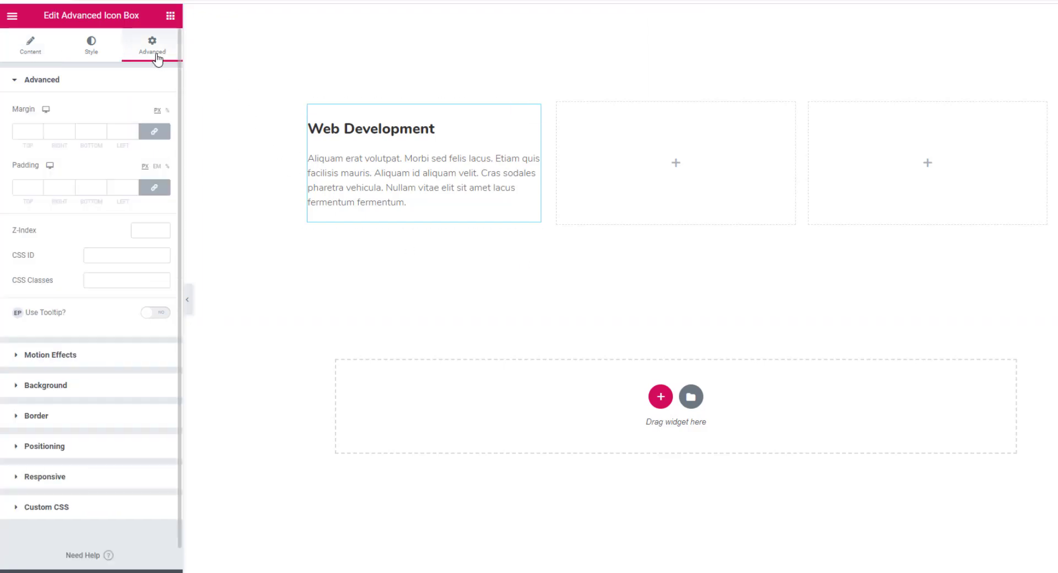
pyautogui.click(86, 392)
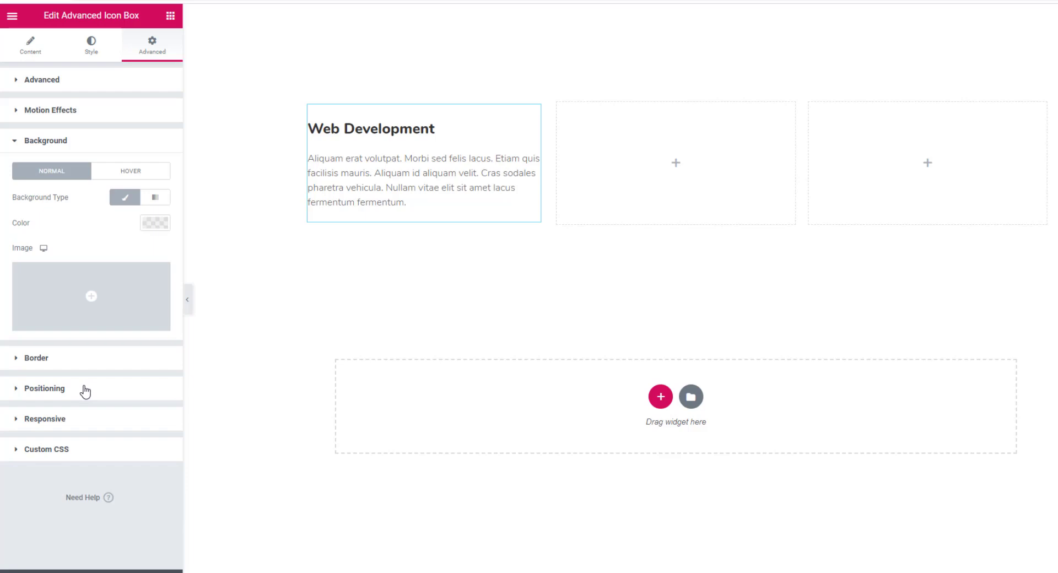
pyautogui.click(148, 225)
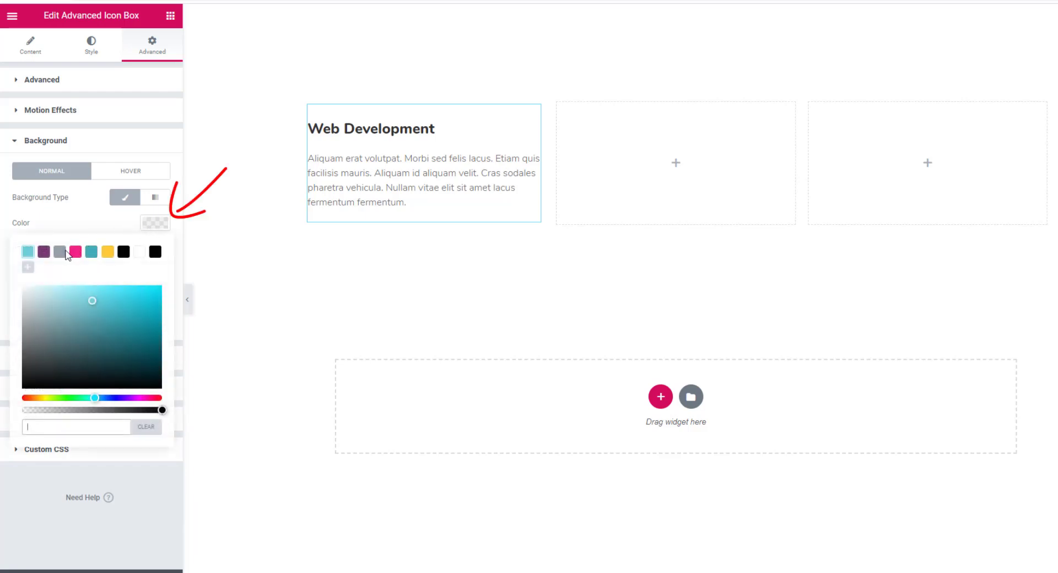
pyautogui.click(44, 252)
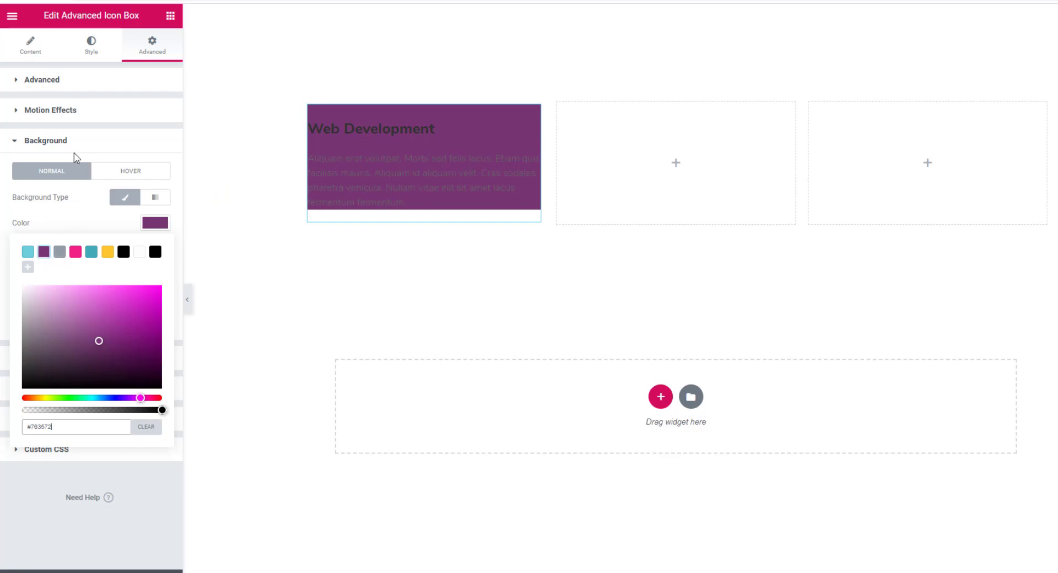
pyautogui.click(84, 149)
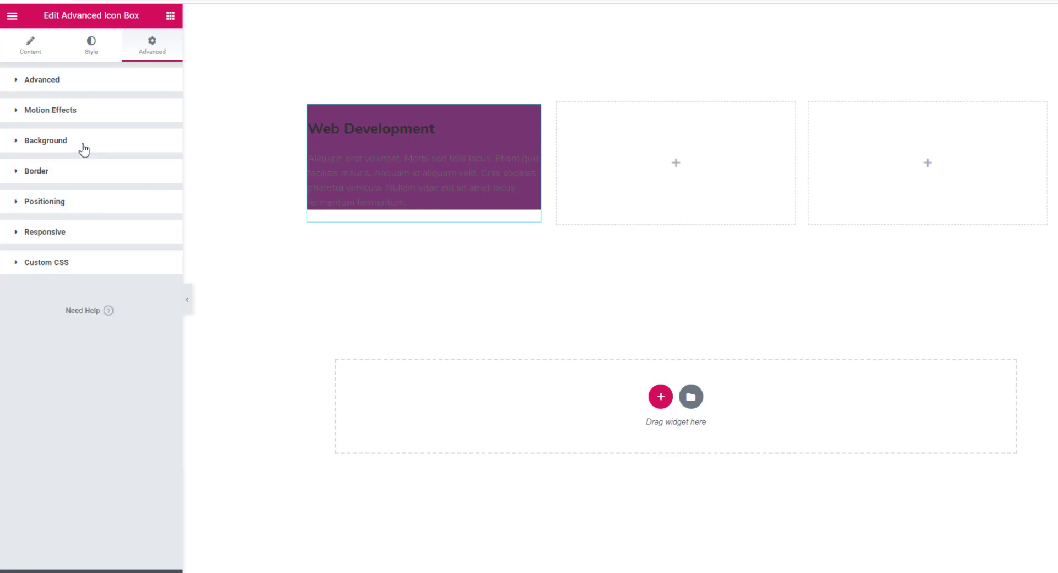
# Set the card's linked padding to 30 px and its border radius to 10.
pyautogui.click(80, 83)
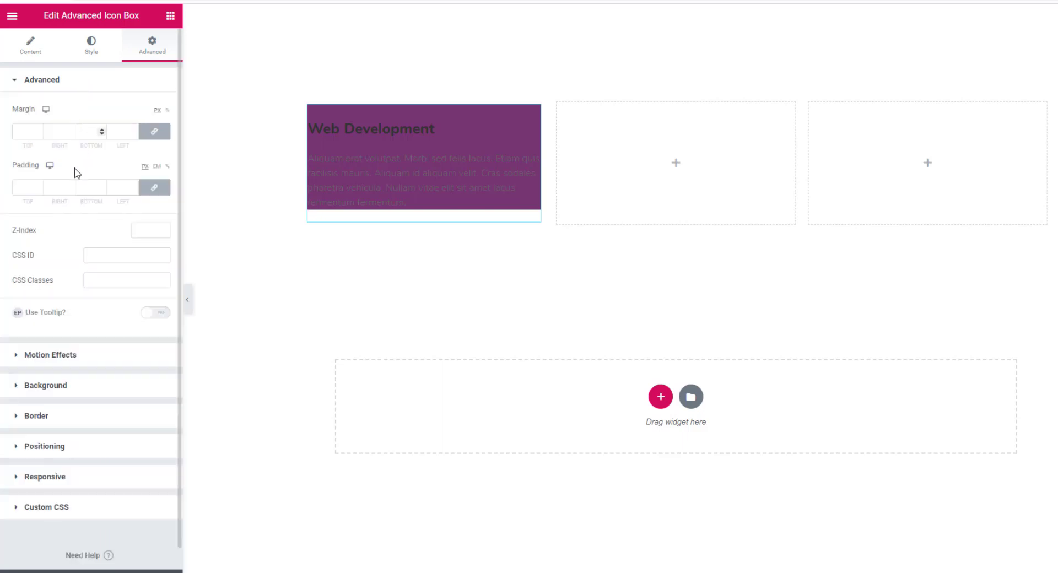
pyautogui.click(25, 188)
pyautogui.write('30')
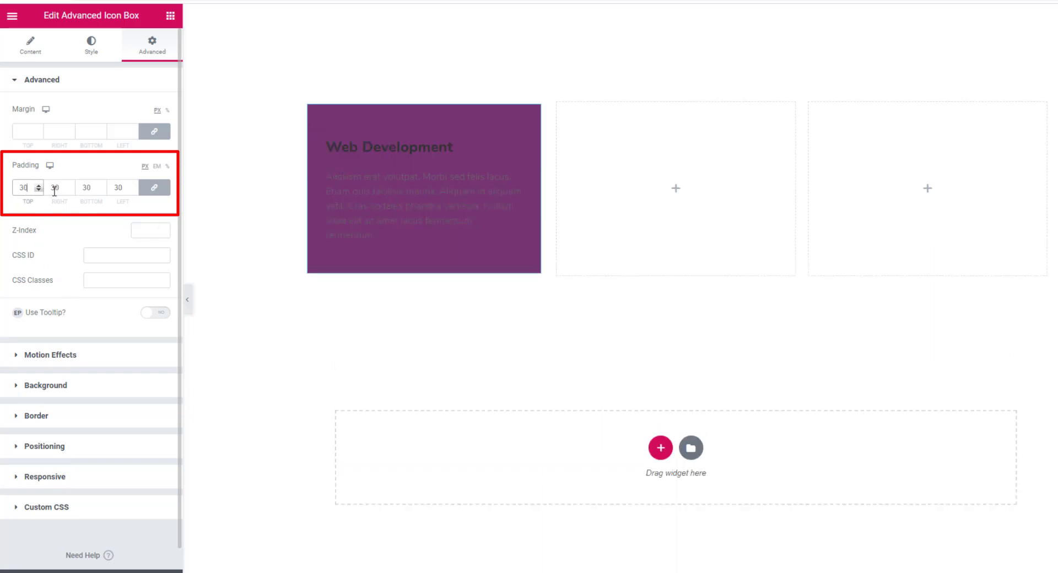
pyautogui.click(74, 82)
pyautogui.click(56, 177)
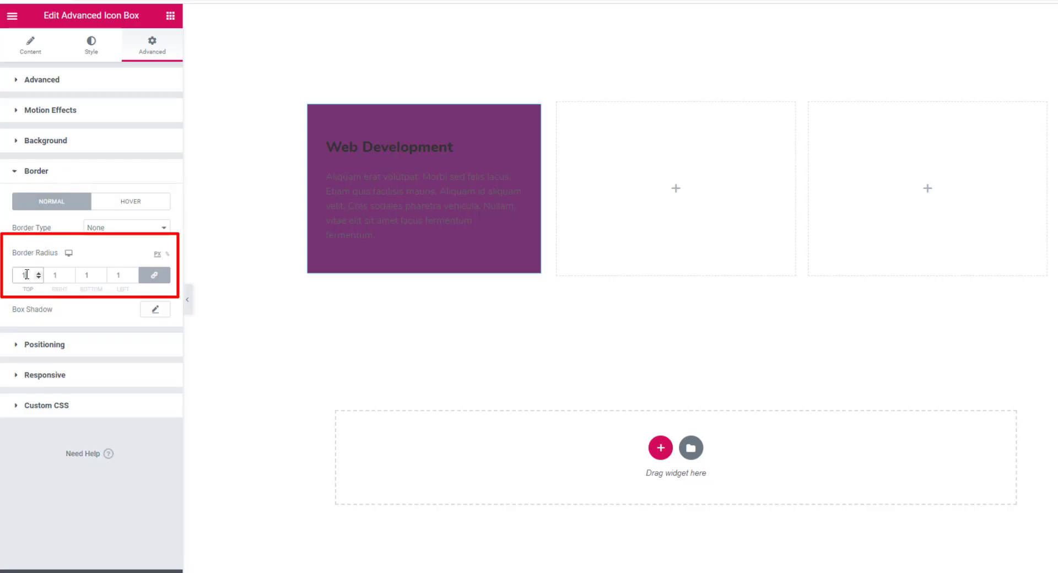
pyautogui.write('0')
# Make the card's title text white.
pyautogui.click(91, 47)
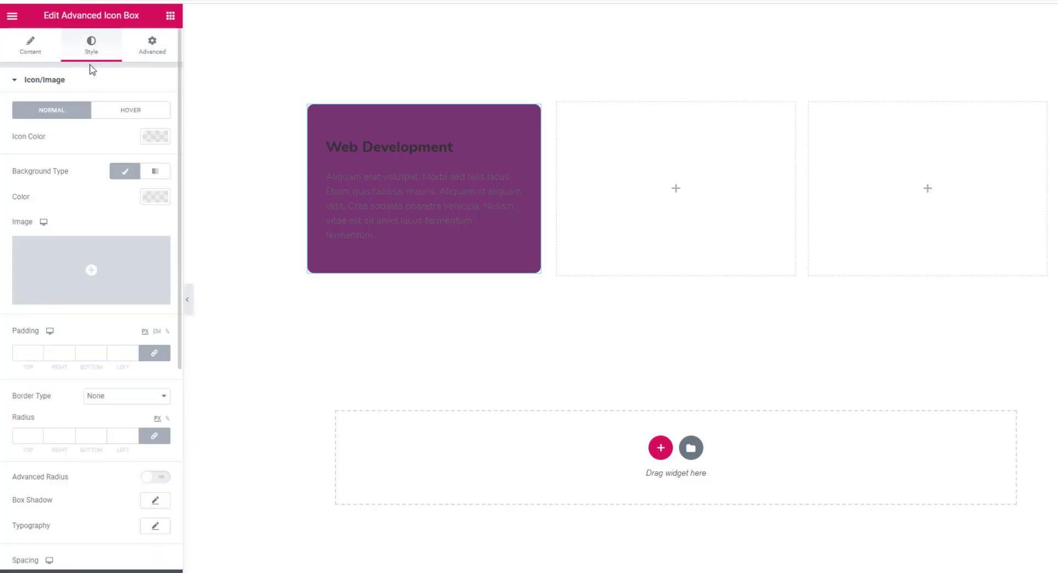
pyautogui.click(89, 80)
pyautogui.click(82, 111)
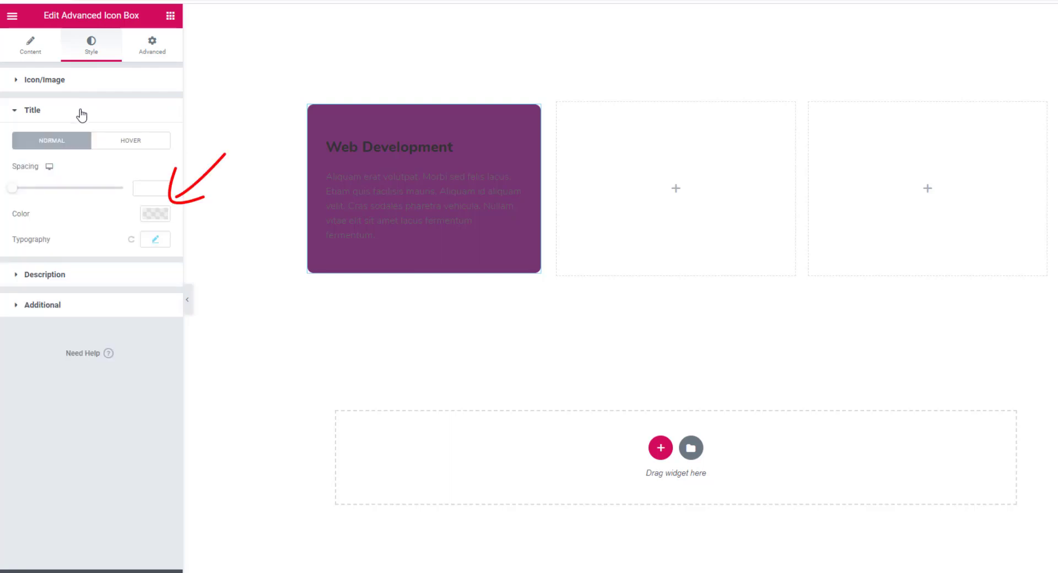
pyautogui.click(156, 216)
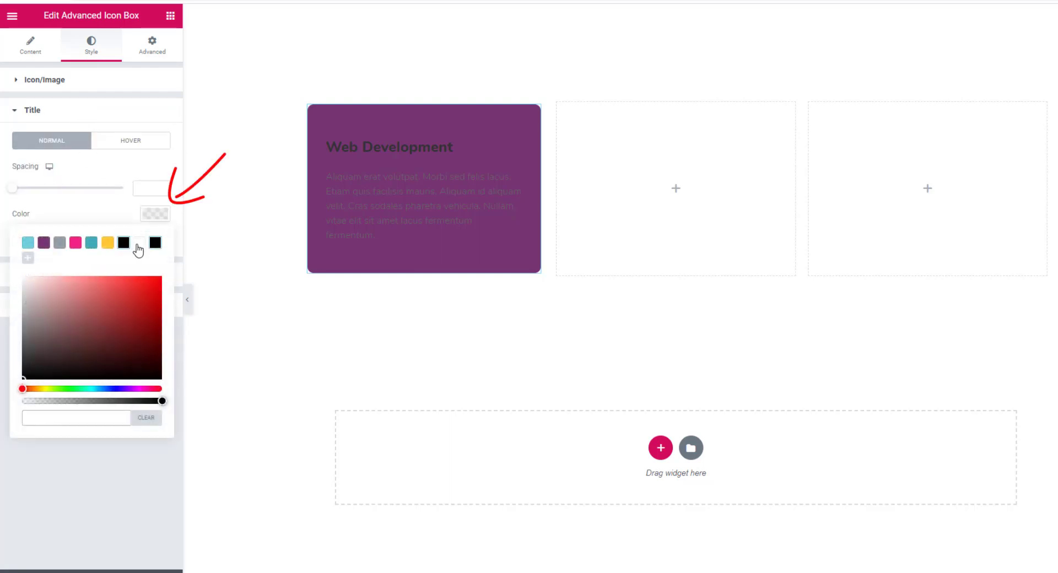
pyautogui.click(139, 243)
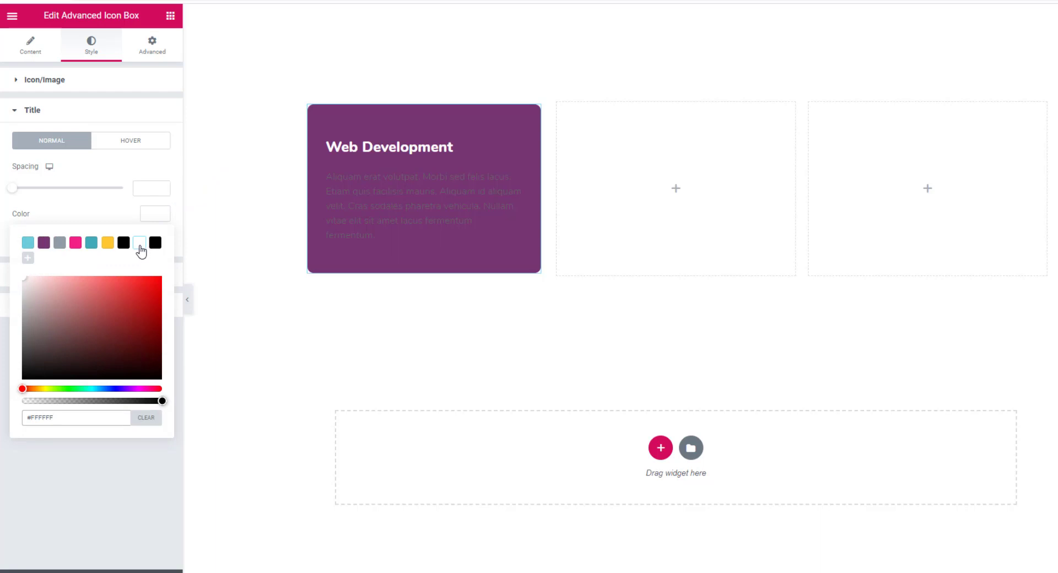
pyautogui.click(102, 112)
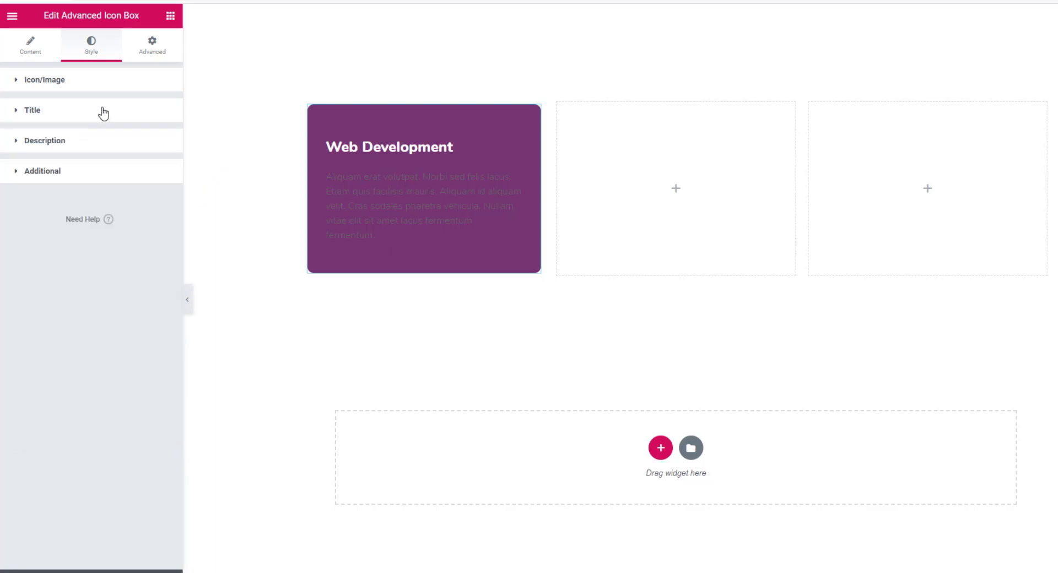
# Make the description text white with its alpha lowered for slight transparency.
pyautogui.click(90, 152)
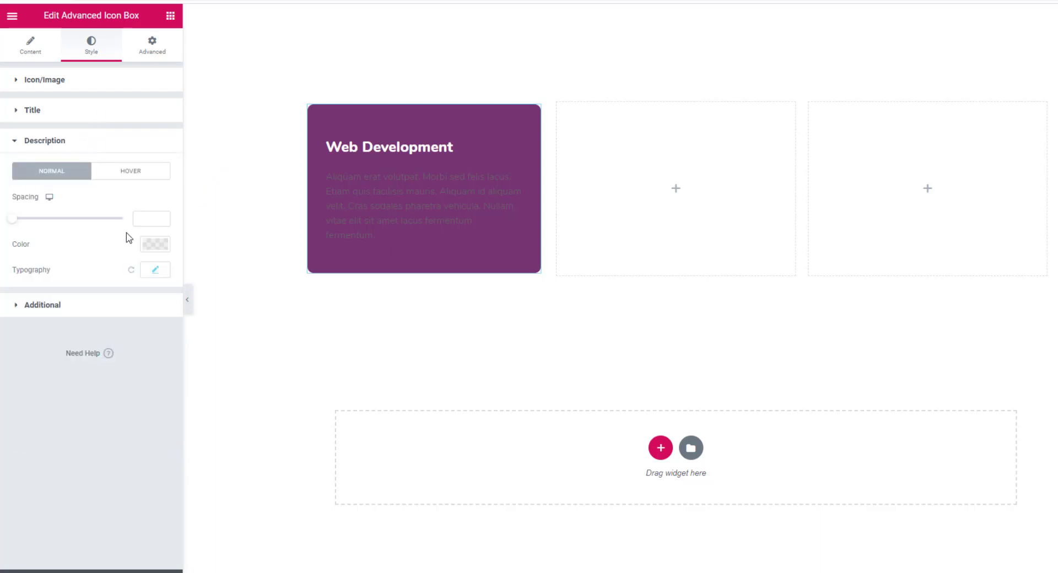
pyautogui.click(151, 251)
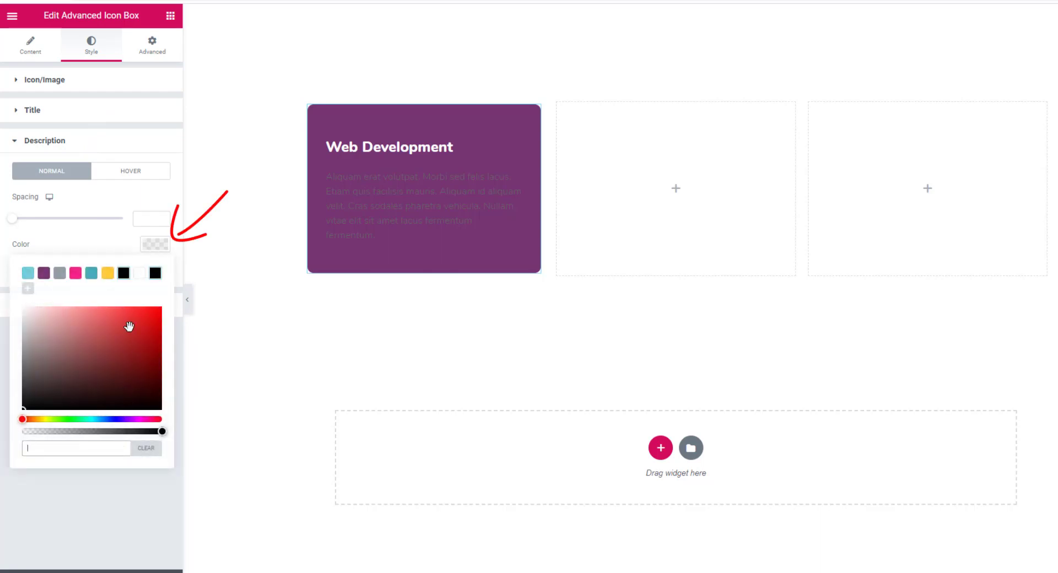
pyautogui.click(139, 272)
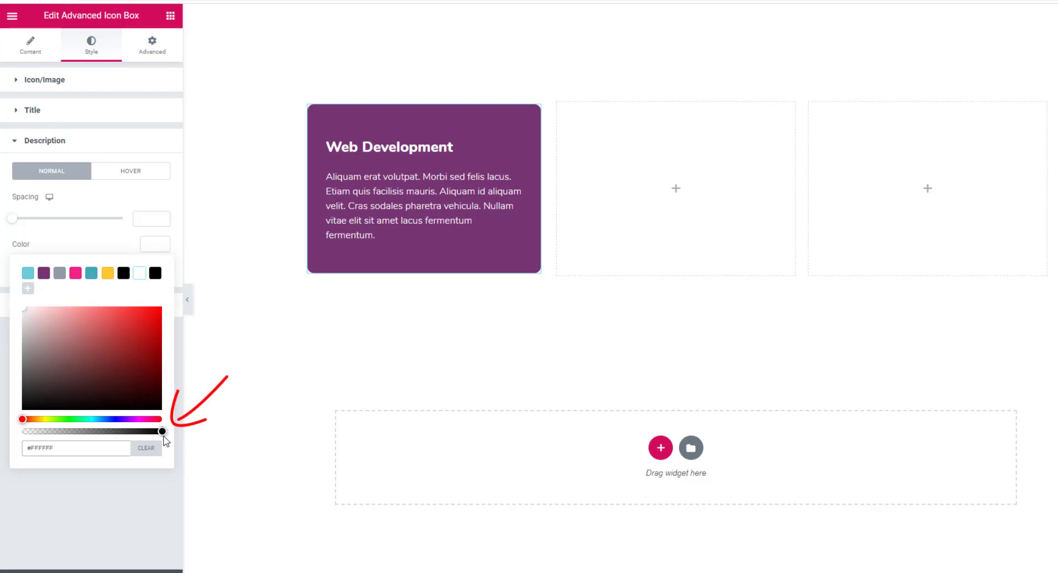
pyautogui.moveTo(163, 432); pyautogui.dragTo(116, 432)
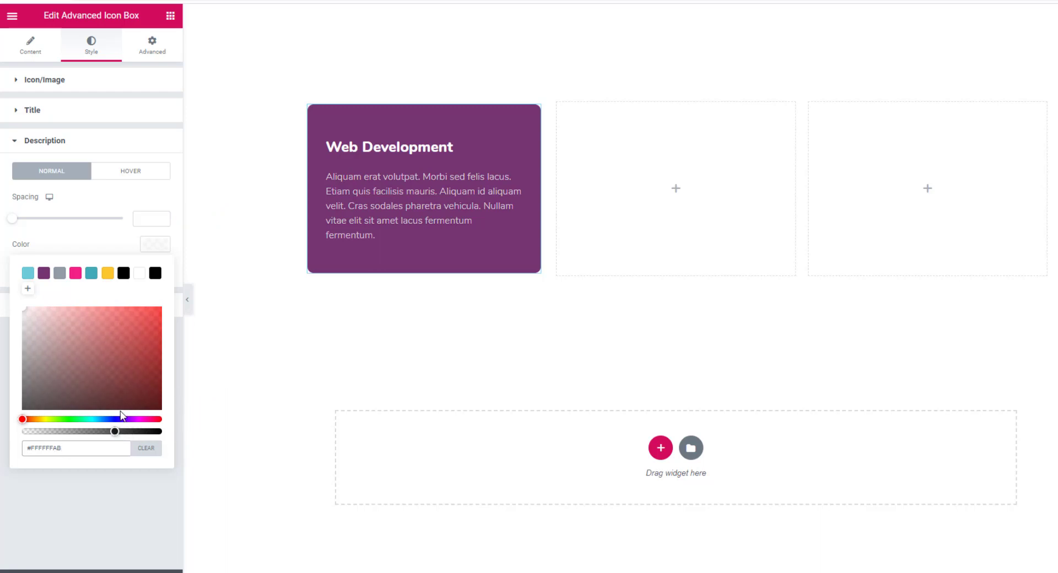
pyautogui.click(113, 241)
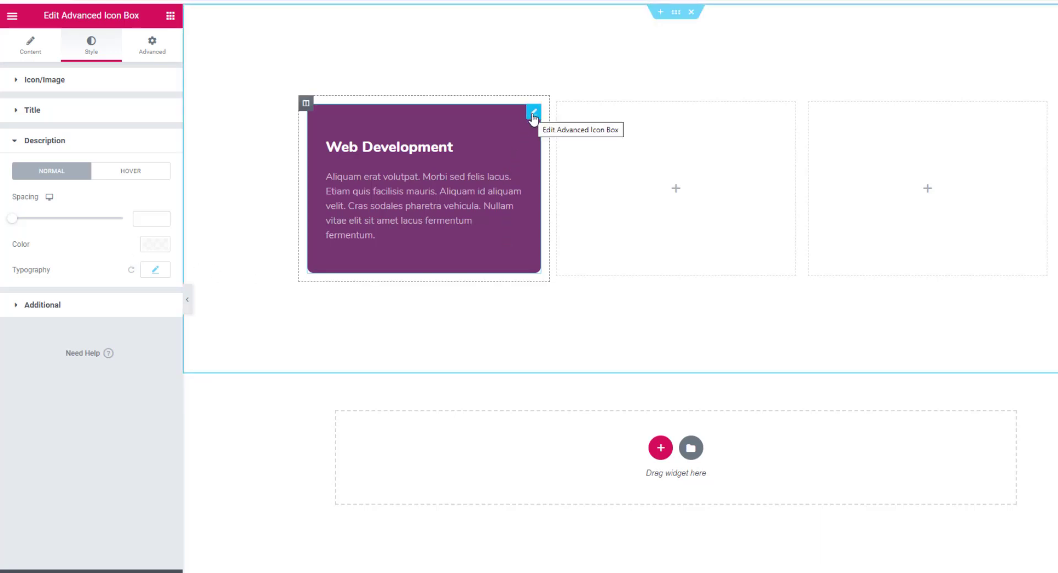
# Copy the purple Web Development card and paste it into the second and third columns.
pyautogui.rightClick(533, 117)
pyautogui.click(551, 166)
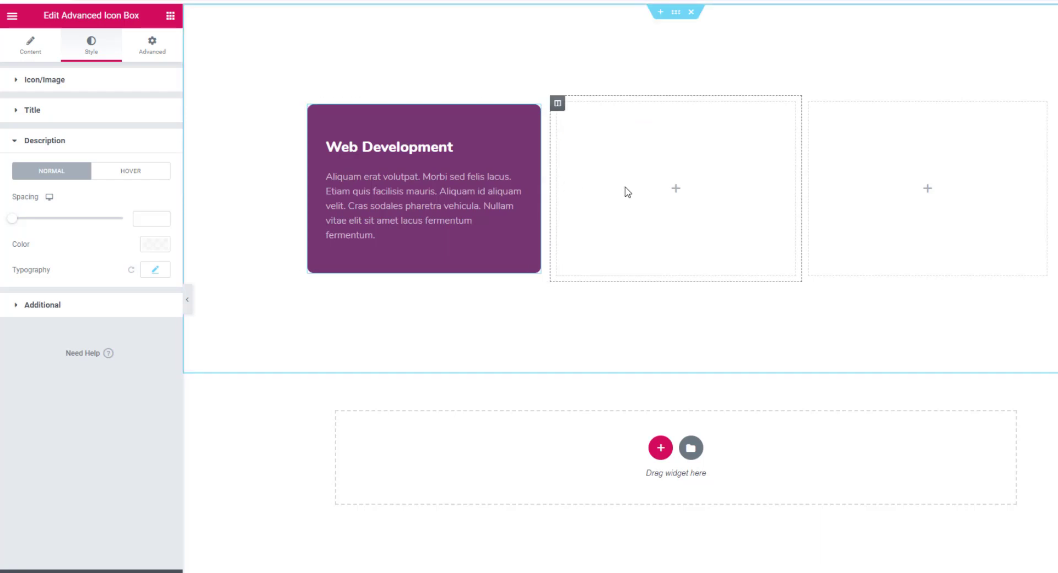
pyautogui.rightClick(673, 189)
pyautogui.click(693, 199)
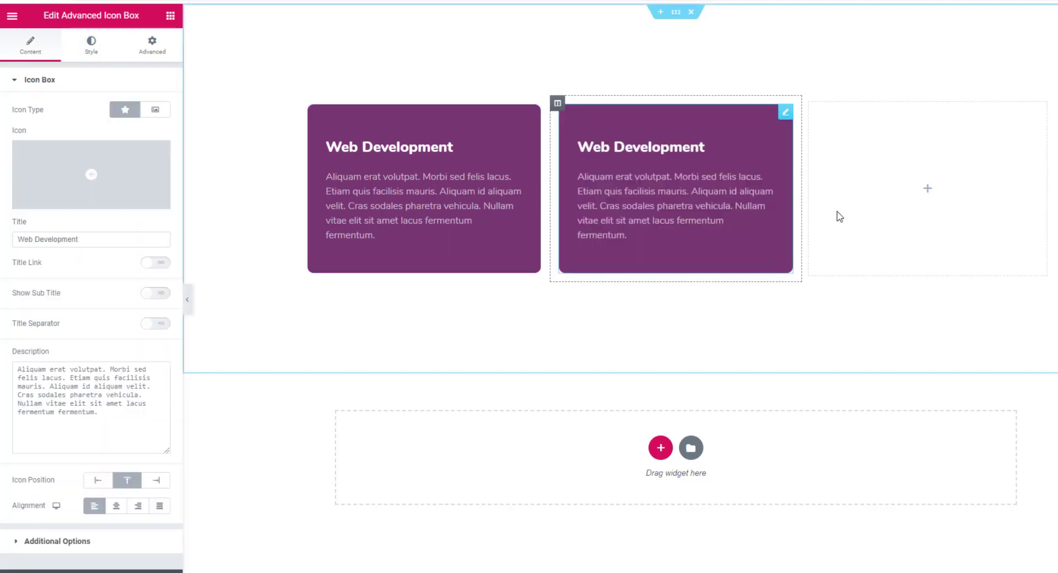
pyautogui.rightClick(926, 189)
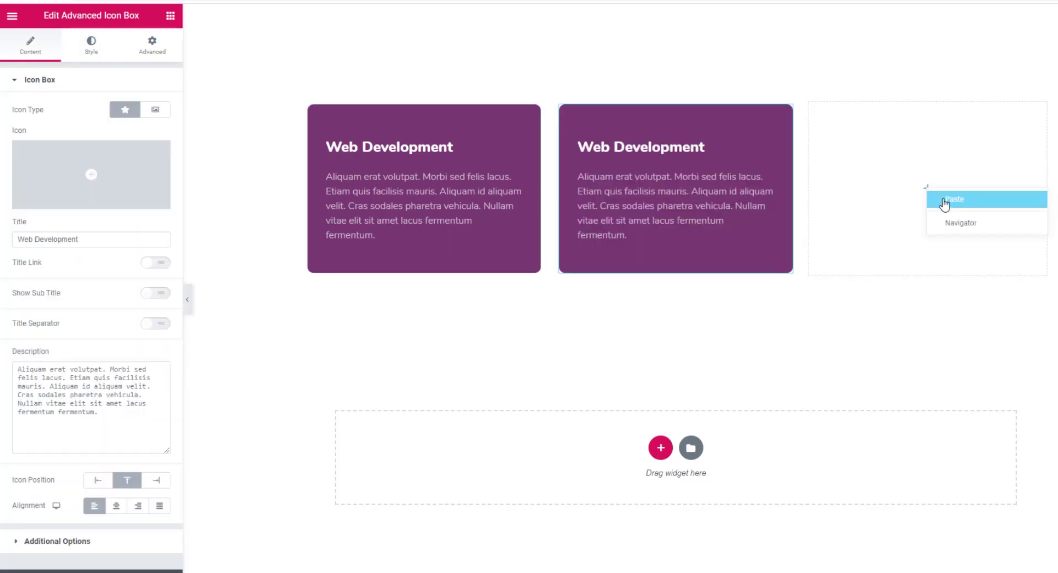
pyautogui.click(944, 202)
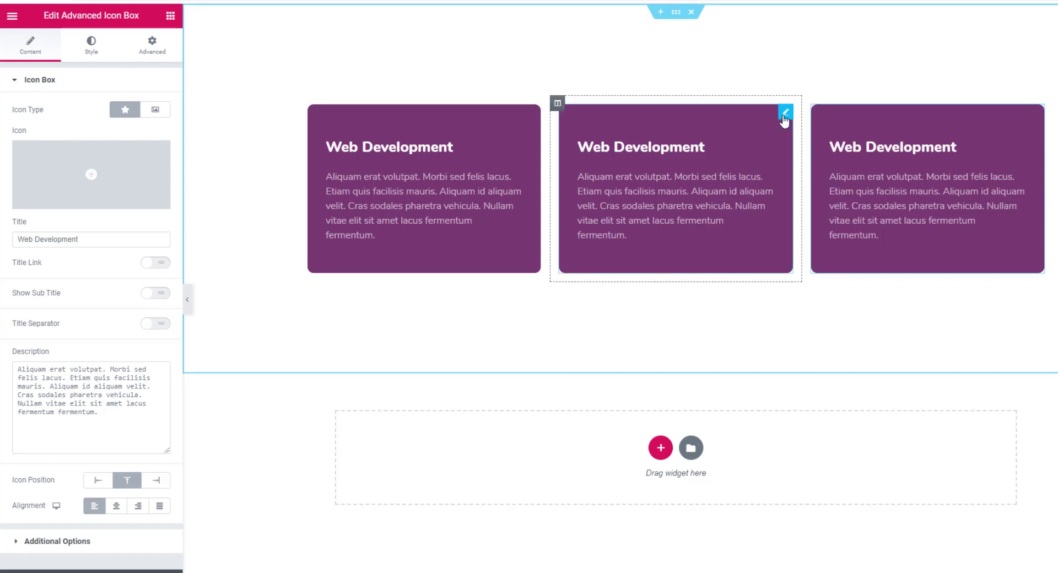
pyautogui.click(786, 114)
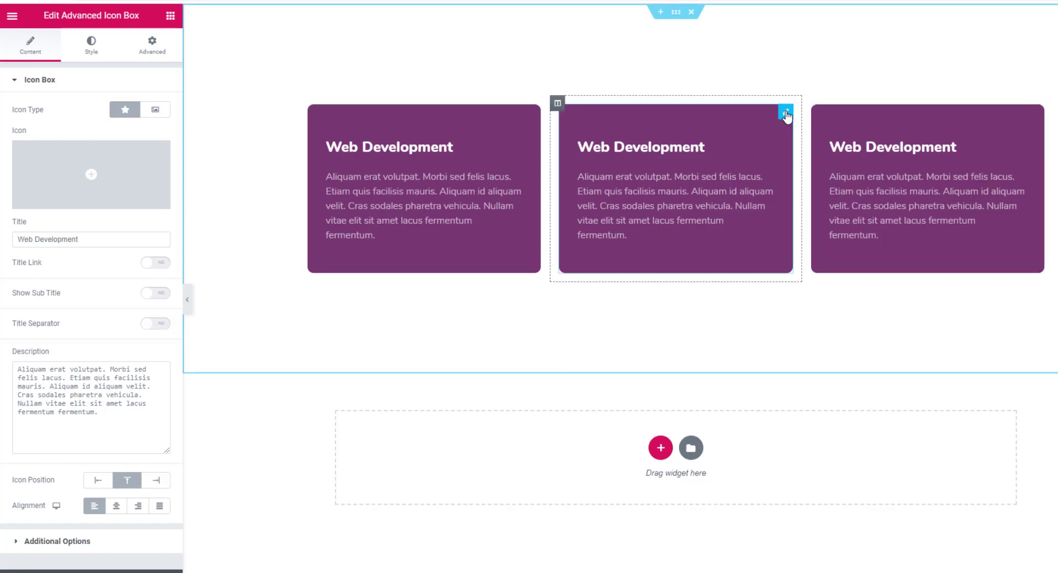
# Paste a second copy of the middle card's description text, then trim its trailing end.
pyautogui.moveTo(100, 419); pyautogui.dragTo(14, 369)
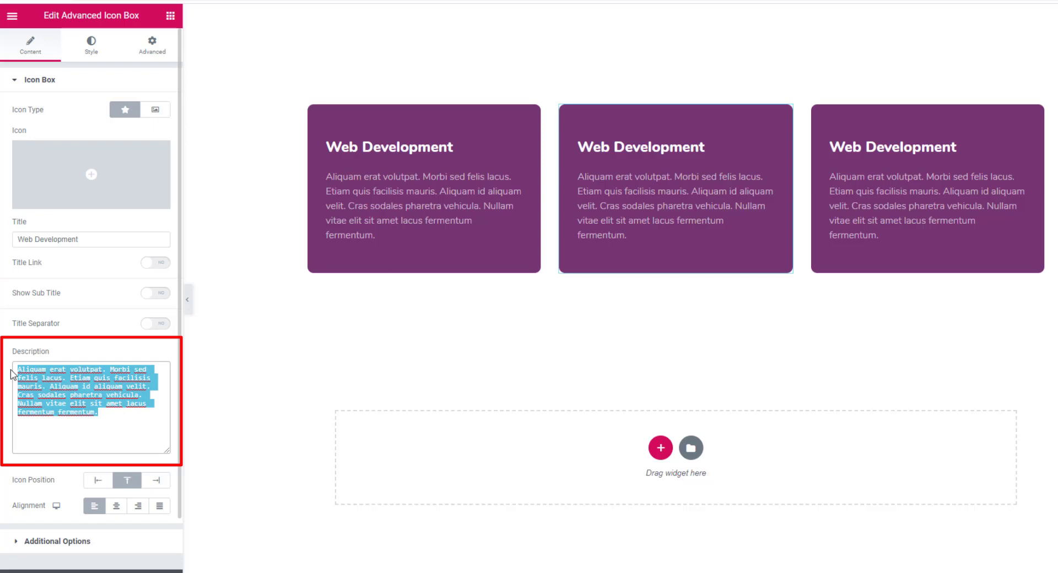
pyautogui.click(109, 416)
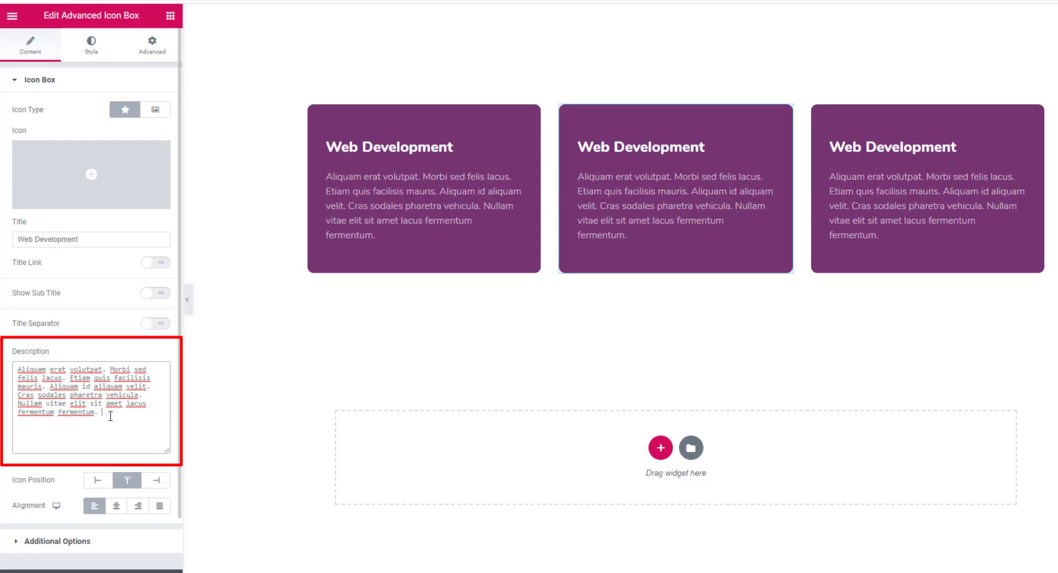
pyautogui.hotkey('ctrl', 'v')
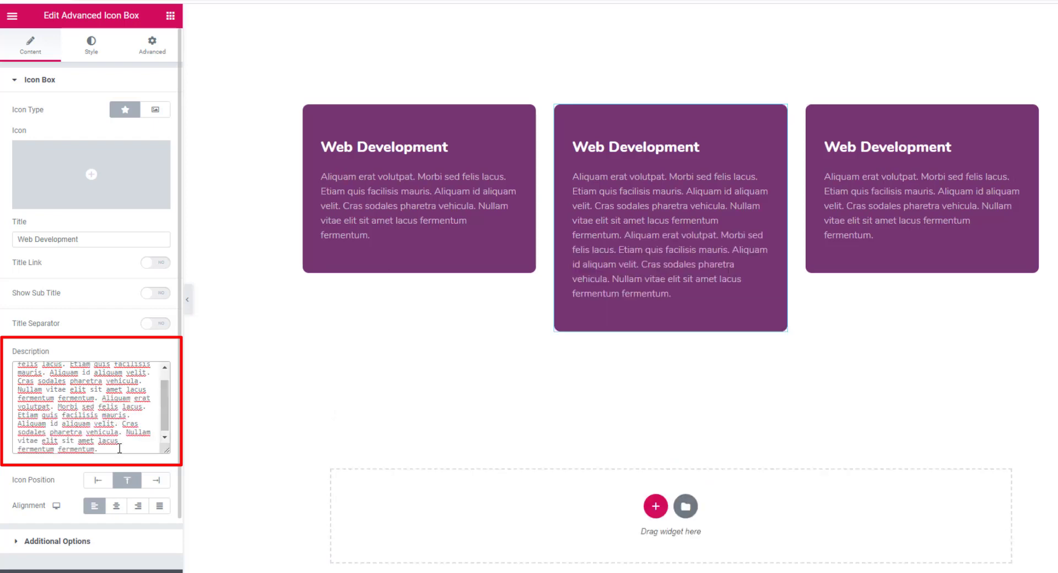
pyautogui.moveTo(116, 446); pyautogui.dragTo(16, 424)
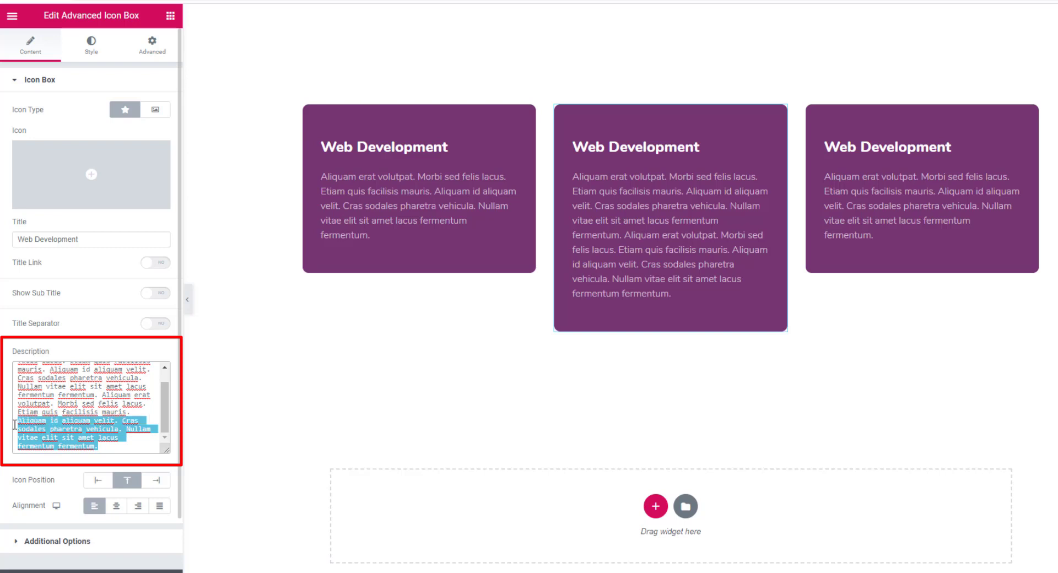
pyautogui.press('BackSpace')
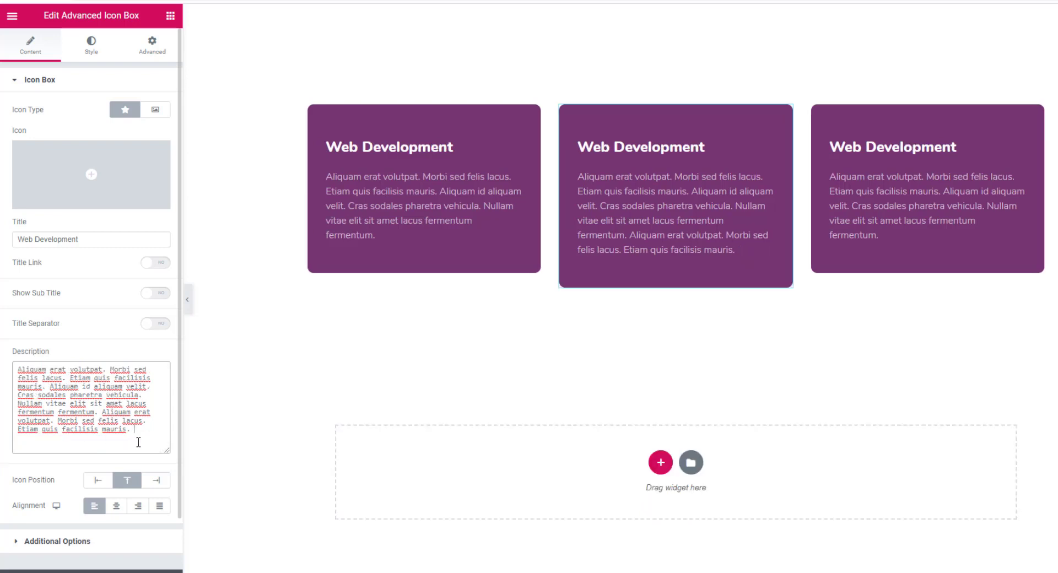
# Change the middle card's background to pink #F12184, then select the third card.
pyautogui.click(162, 53)
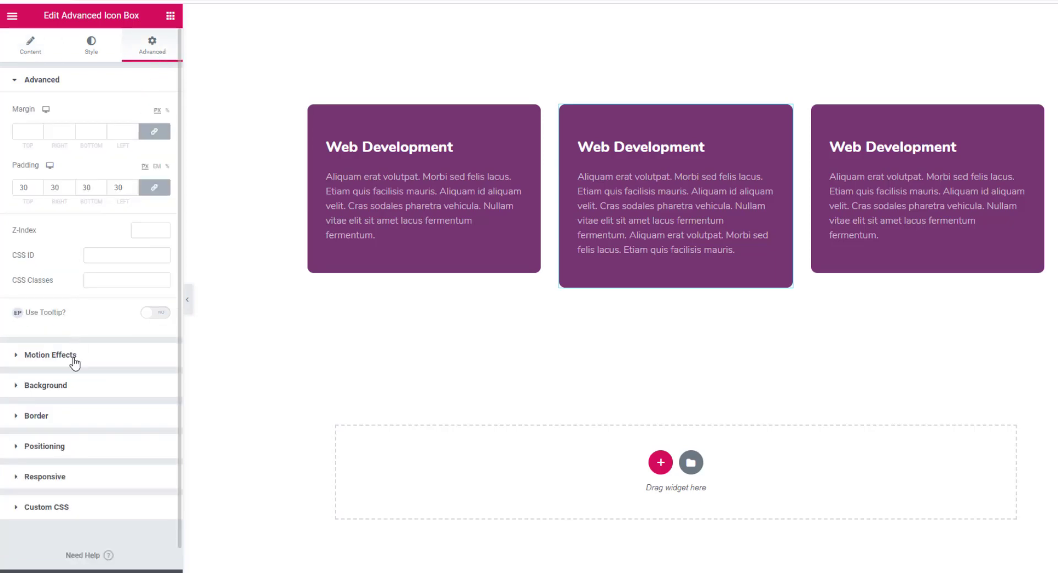
pyautogui.click(66, 389)
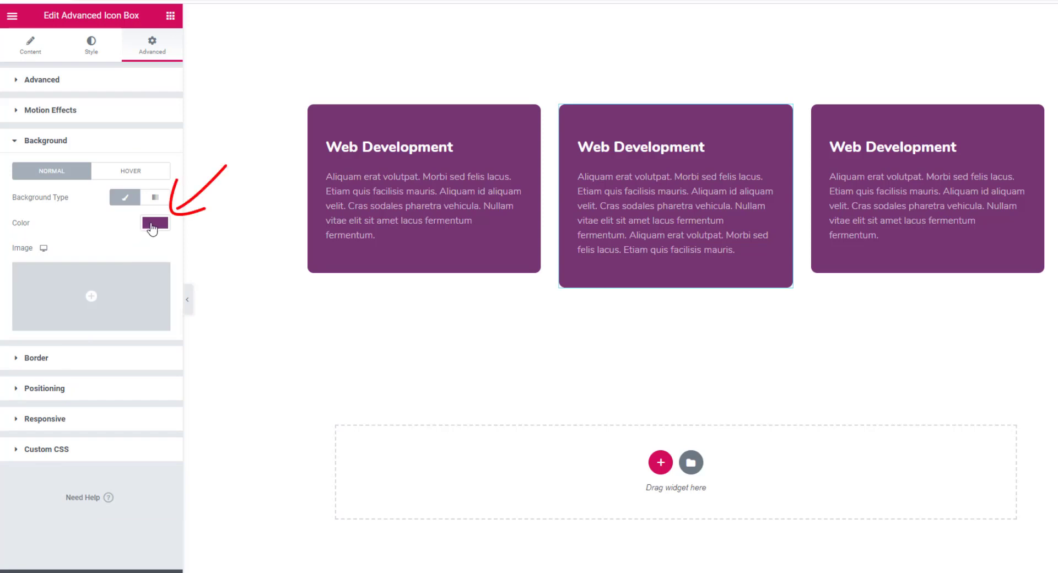
pyautogui.click(154, 227)
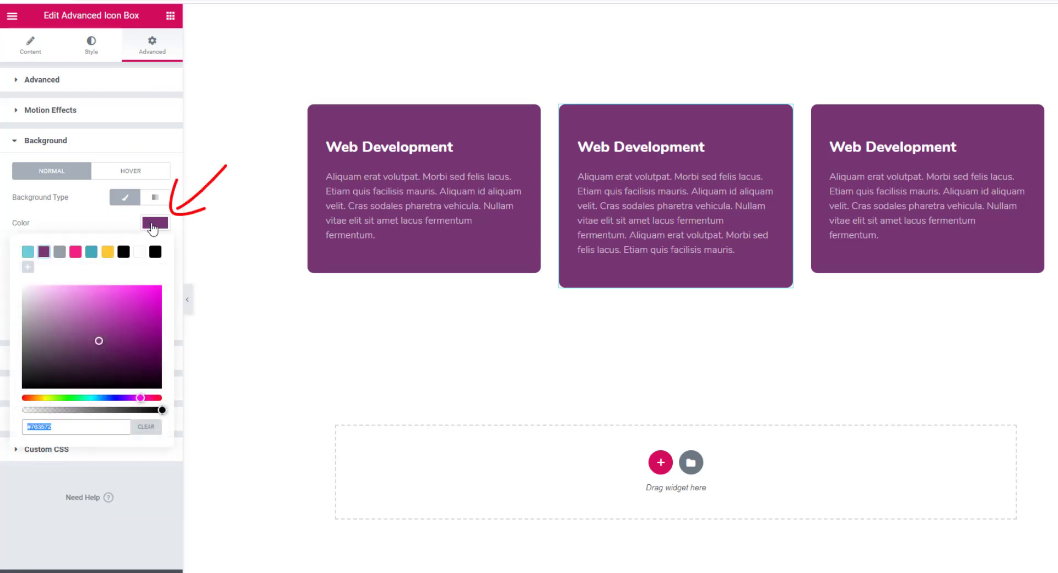
pyautogui.click(76, 253)
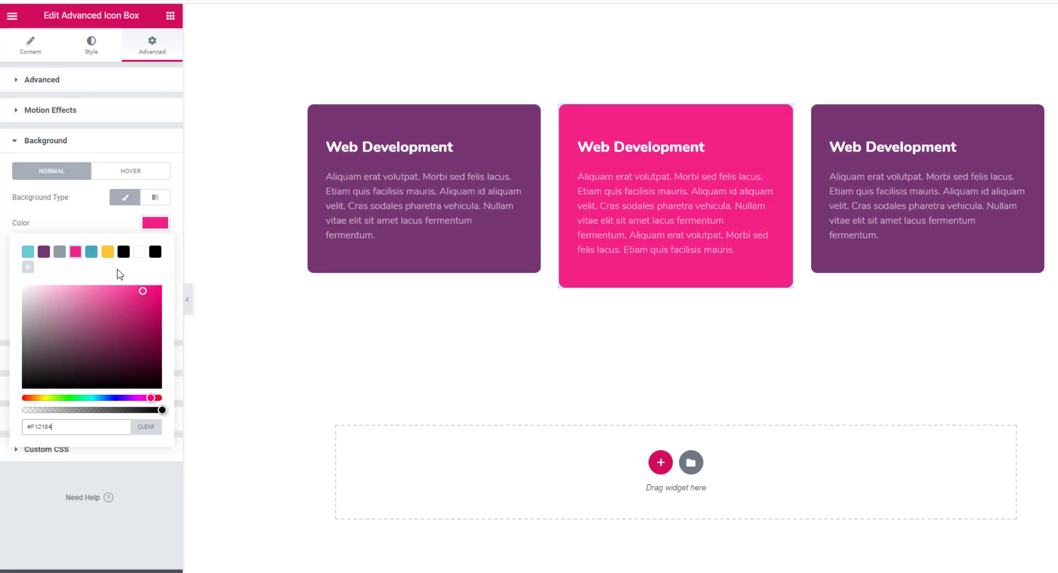
pyautogui.moveTo(927, 194)
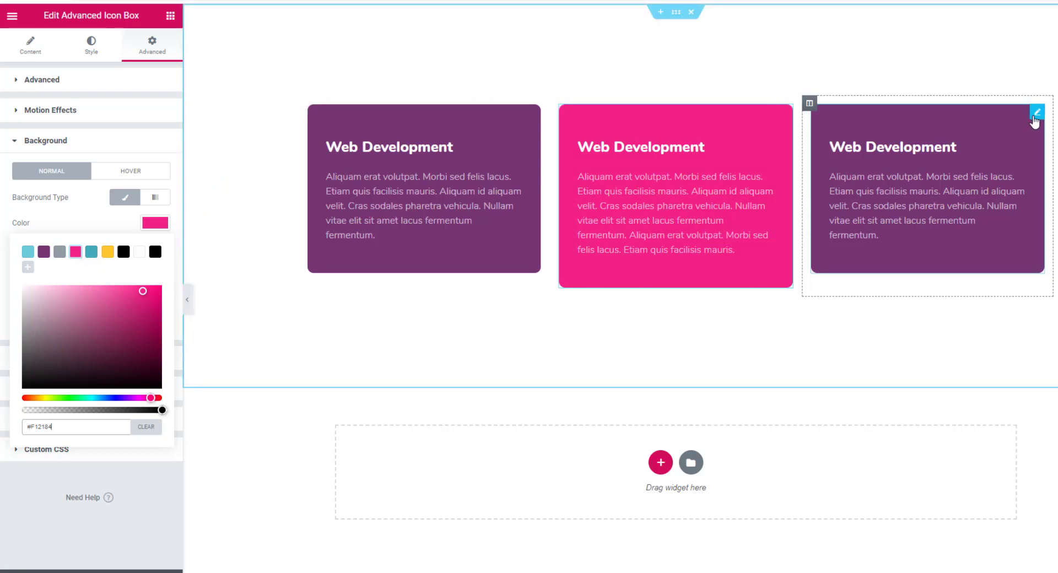
pyautogui.click(1034, 121)
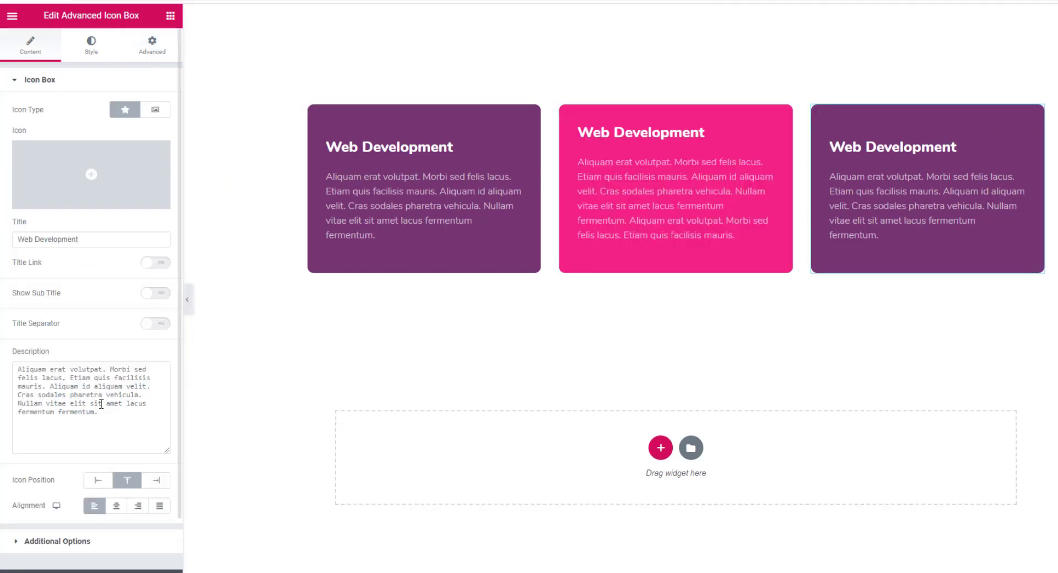
# Append another copy of the lorem text to the third card's description.
pyautogui.click(111, 415)
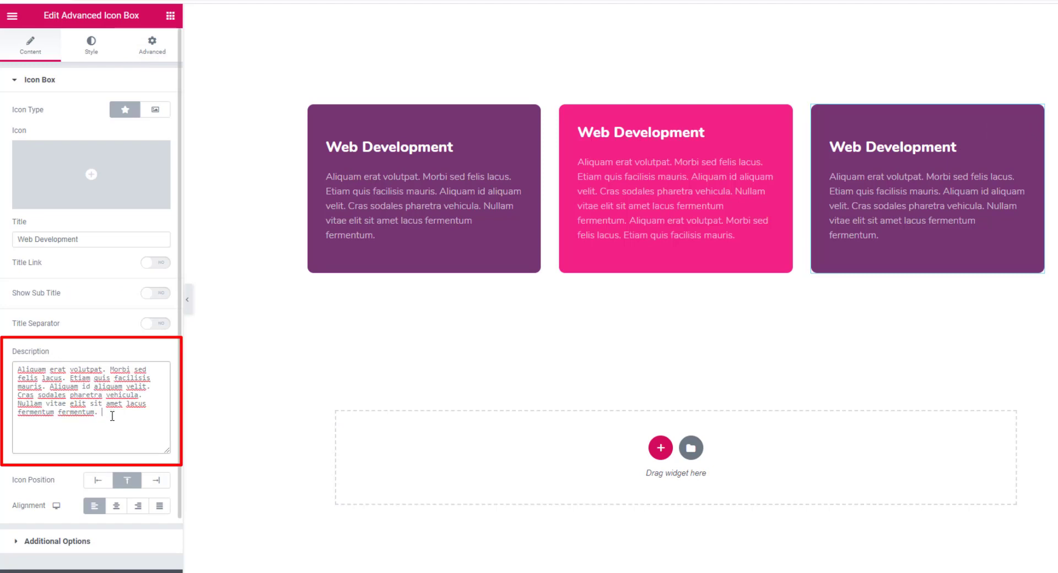
pyautogui.hotkey('ctrl', 'v')
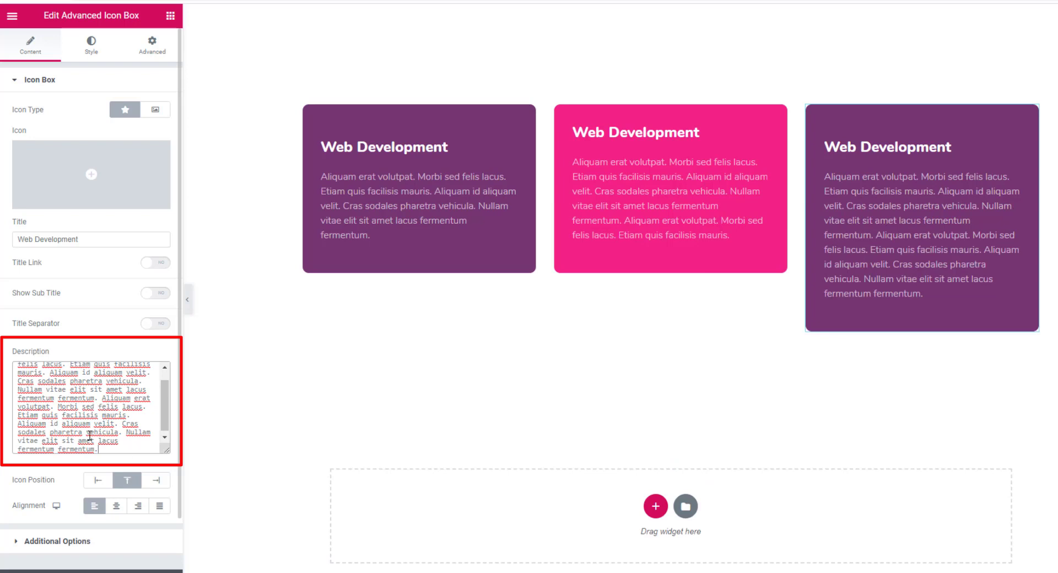
# Set the third card's background to the black preset colour.
pyautogui.click(148, 55)
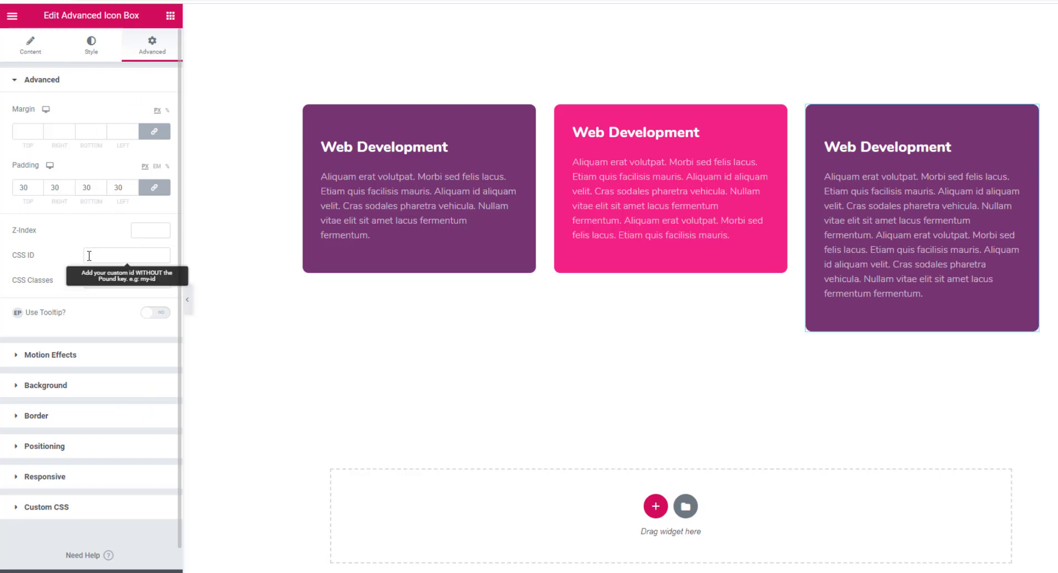
pyautogui.click(63, 387)
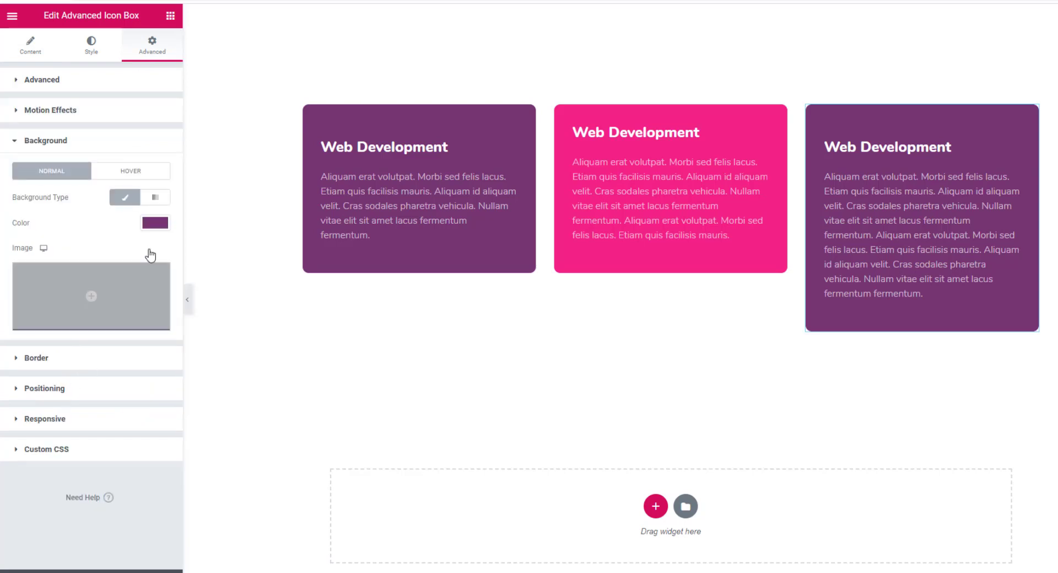
pyautogui.click(156, 224)
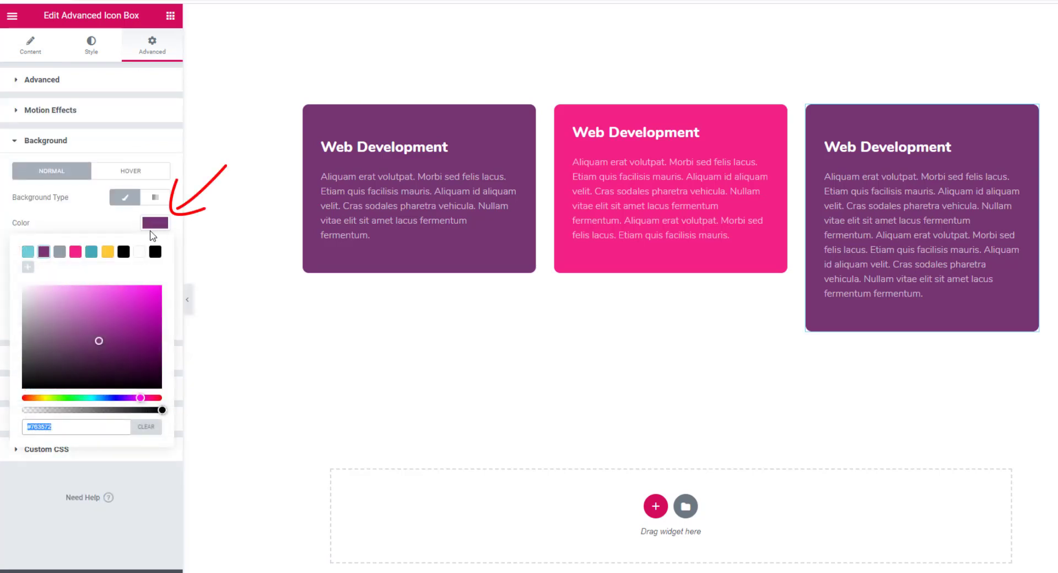
pyautogui.click(124, 253)
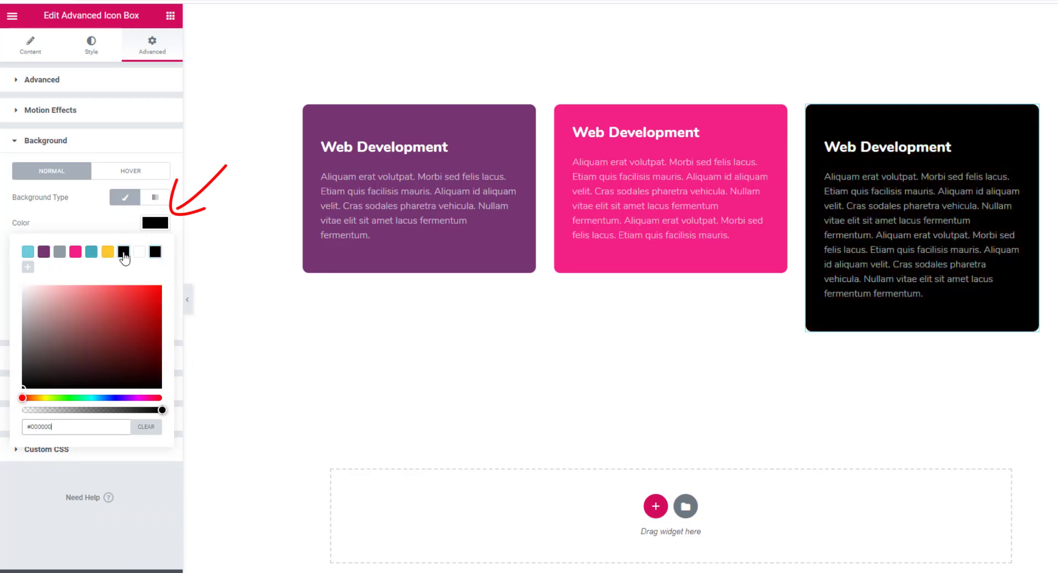
pyautogui.click(108, 229)
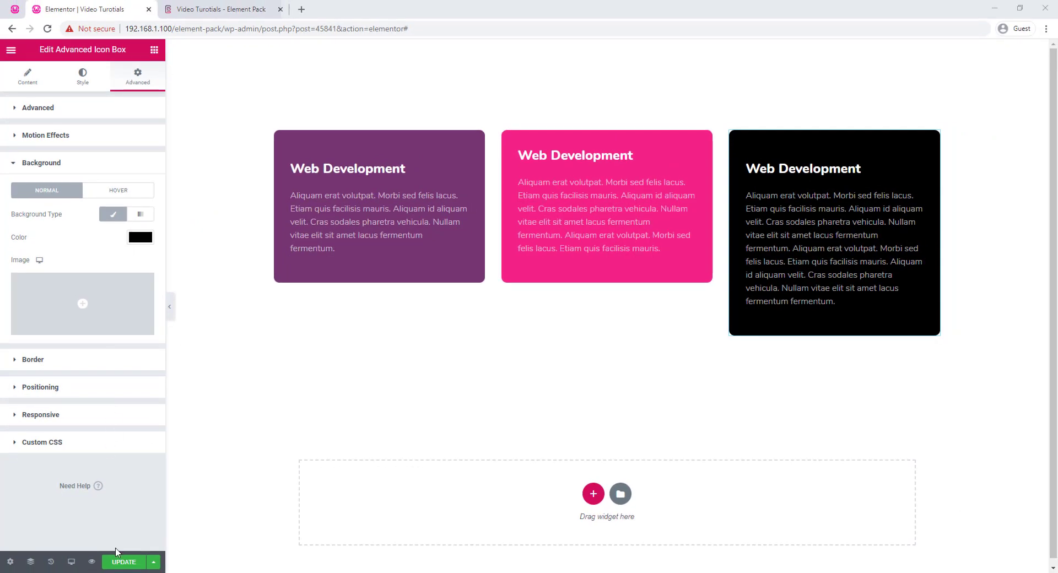
# Update the page and preview the uneven purple, pink and black cards before returning.
pyautogui.click(125, 562)
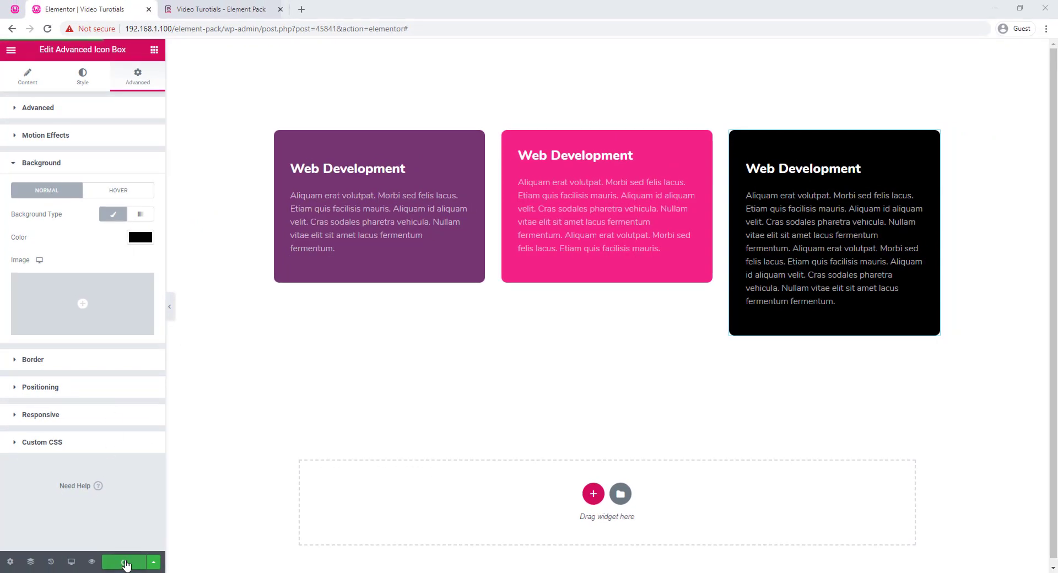
pyautogui.click(91, 562)
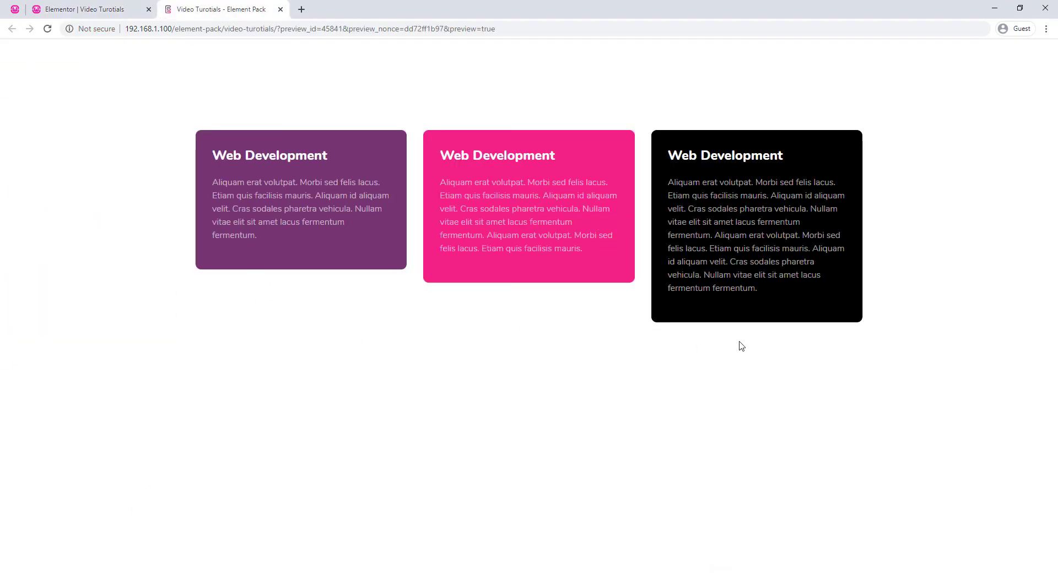
pyautogui.click(105, 10)
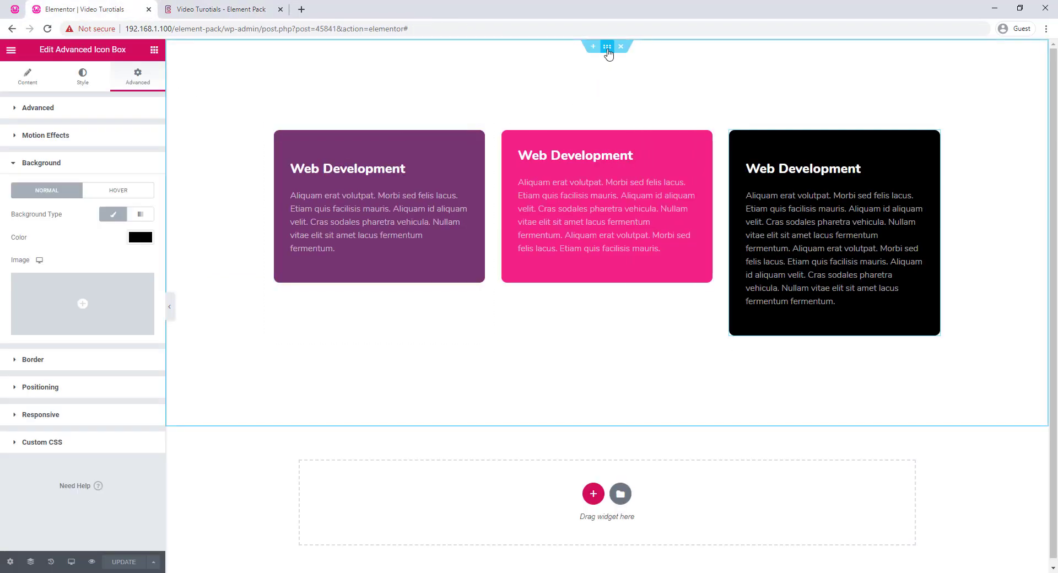
# Switch Enable Equal Height to YES on the cards' section and update the page.
pyautogui.click(607, 48)
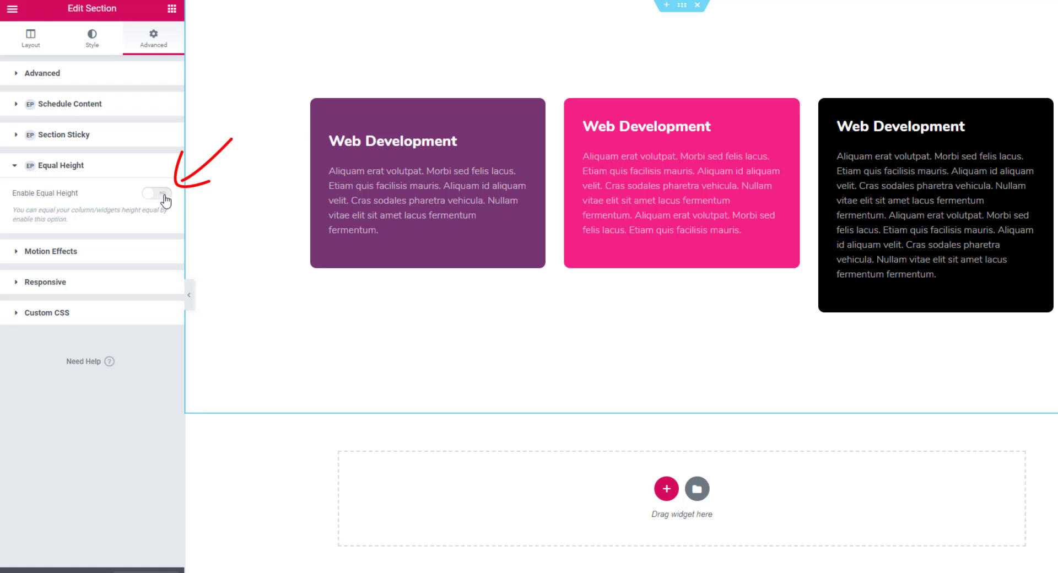
pyautogui.click(164, 194)
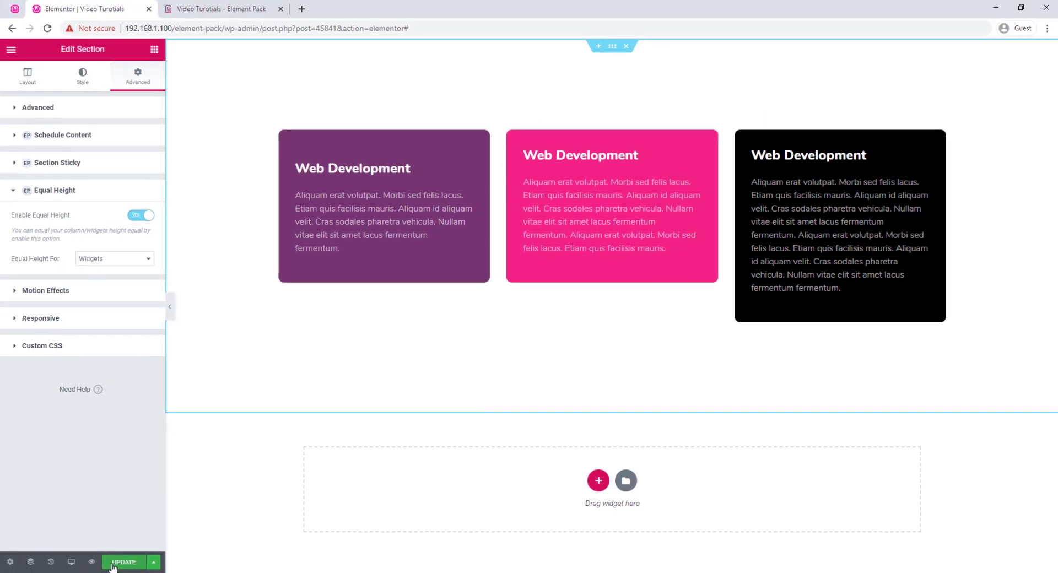
pyautogui.click(124, 563)
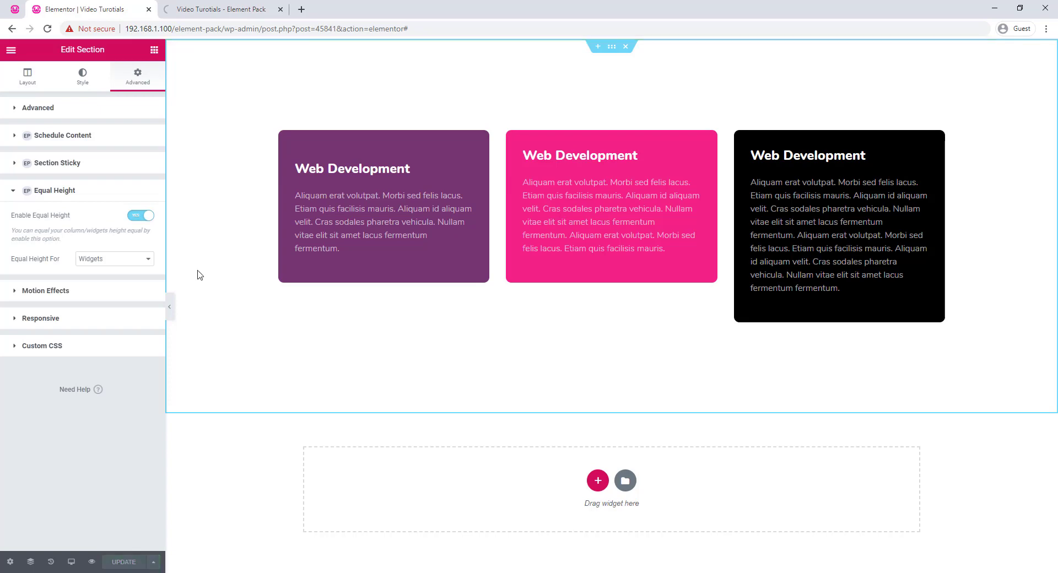
# View the preview showing three equal-height cards, then go back to the editor.
pyautogui.click(225, 10)
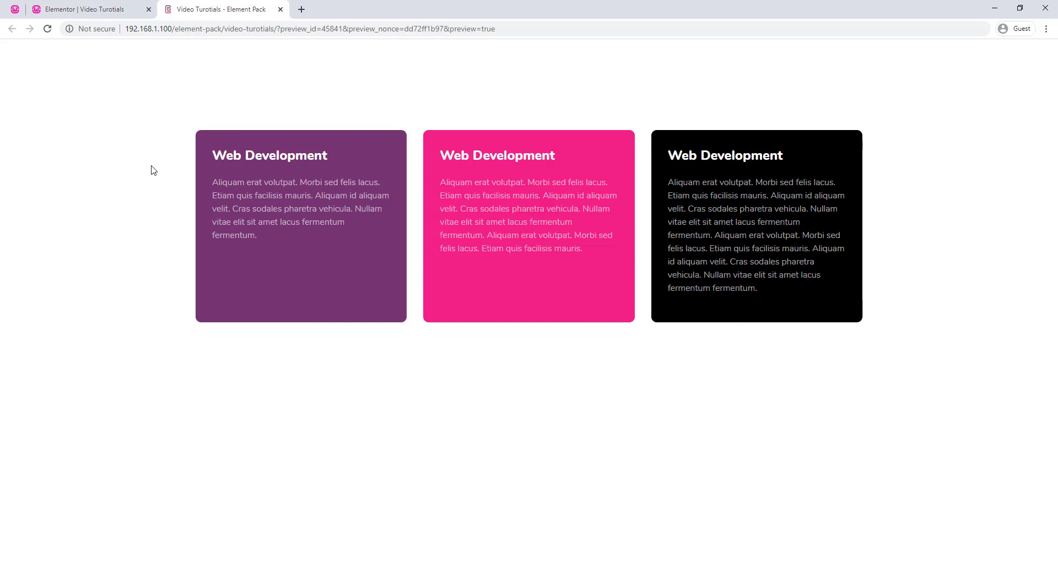
pyautogui.click(94, 9)
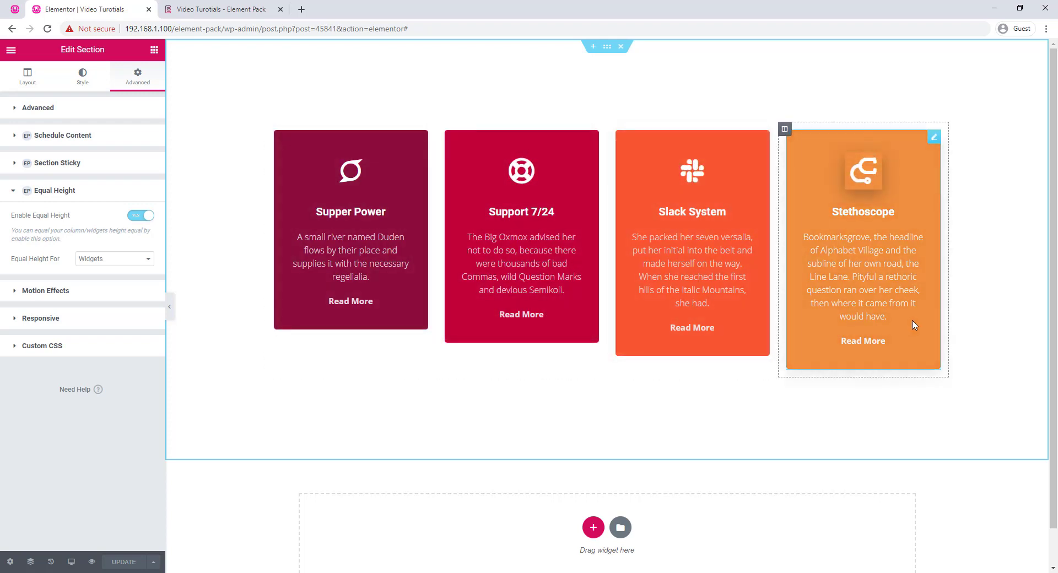
# Disable Equal Height on the four-card row, save, and check the uneven cards in preview.
pyautogui.click(136, 218)
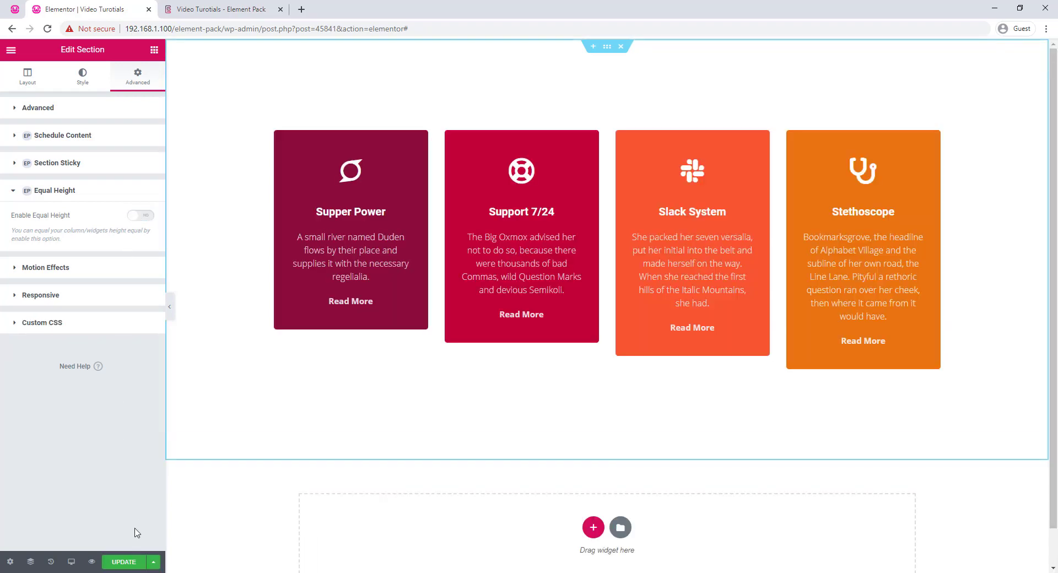
pyautogui.click(116, 562)
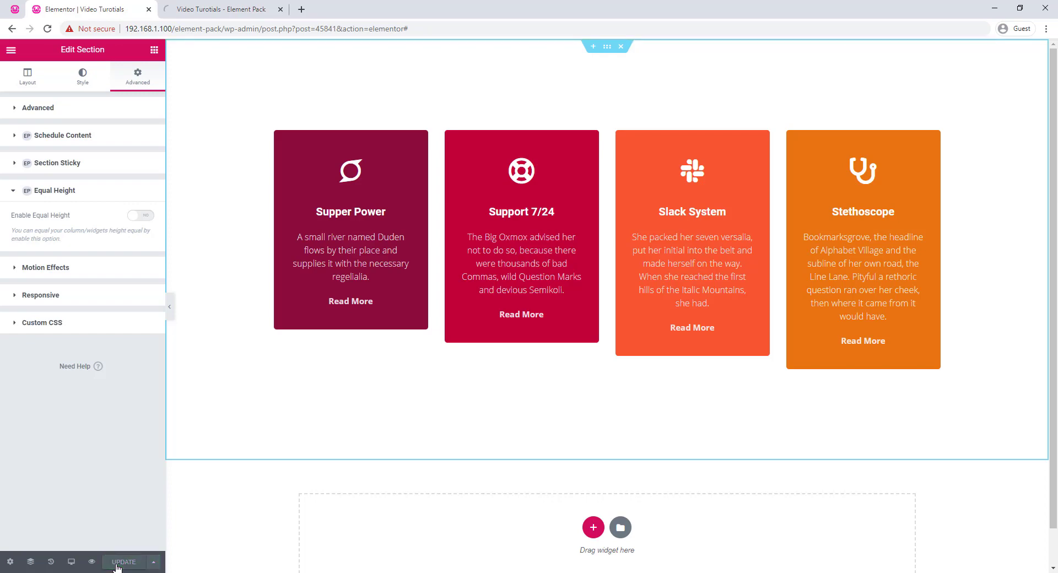
pyautogui.click(211, 10)
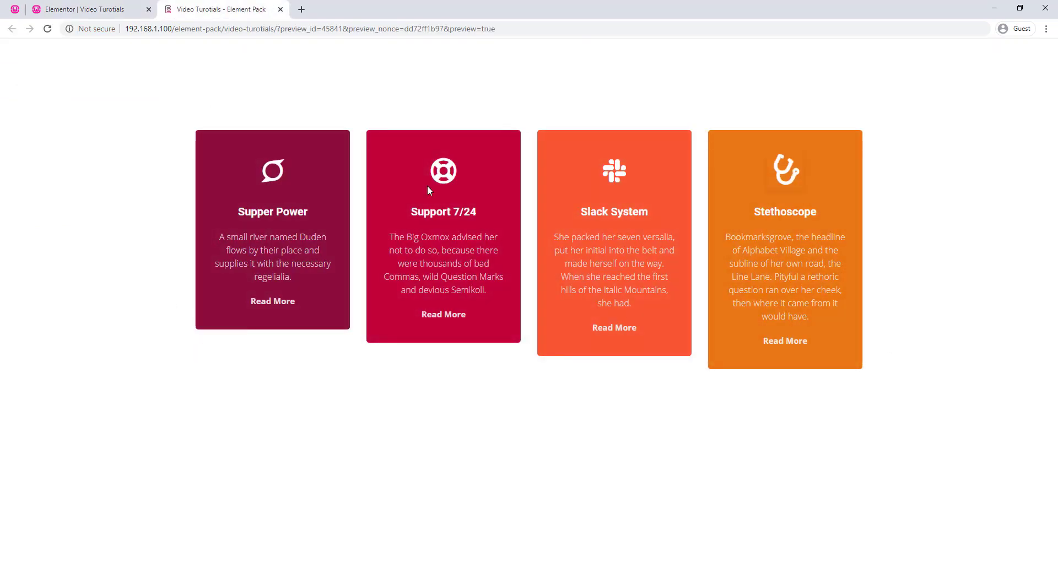
pyautogui.click(94, 9)
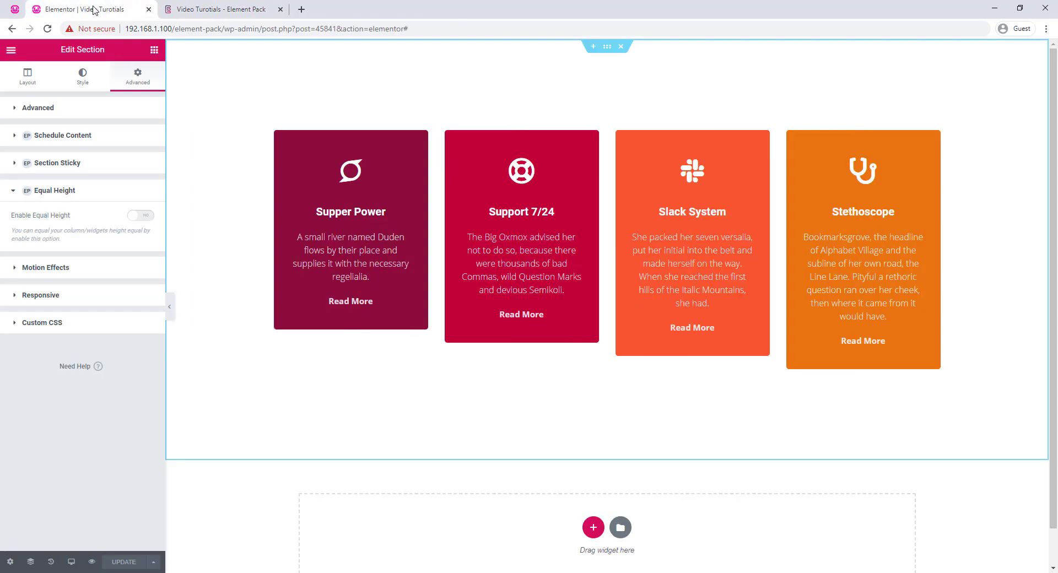
# Re-enable Equal Height and set Equal Height For to Custom Selector.
pyautogui.click(141, 215)
pyautogui.click(115, 259)
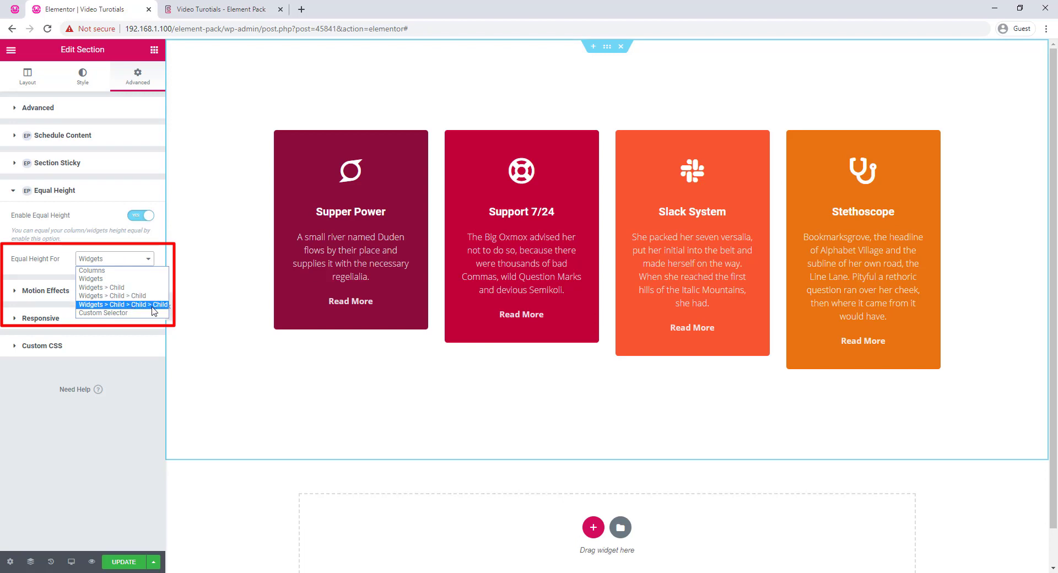
pyautogui.click(117, 313)
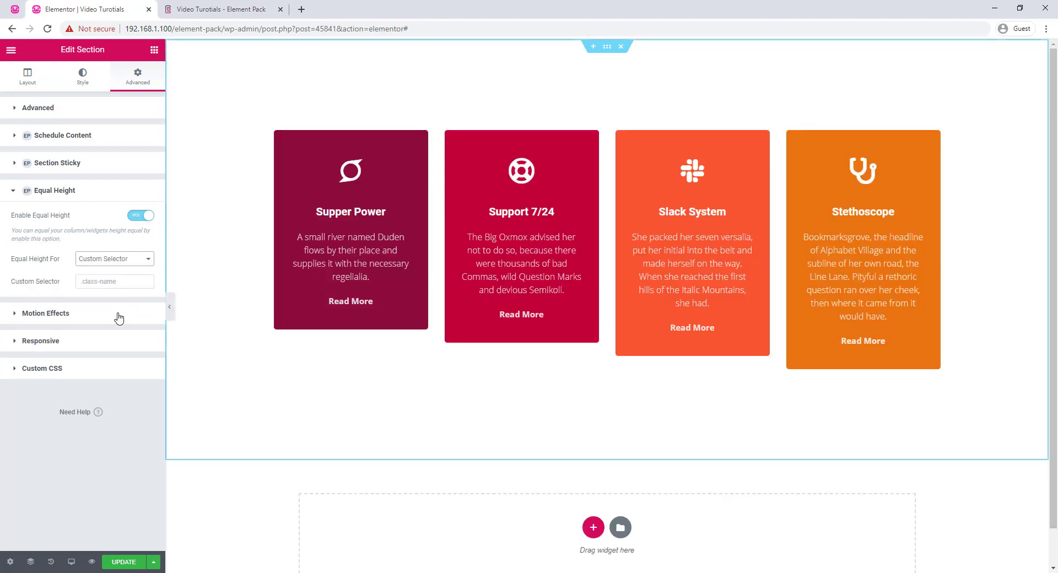
pyautogui.moveTo(350, 248)
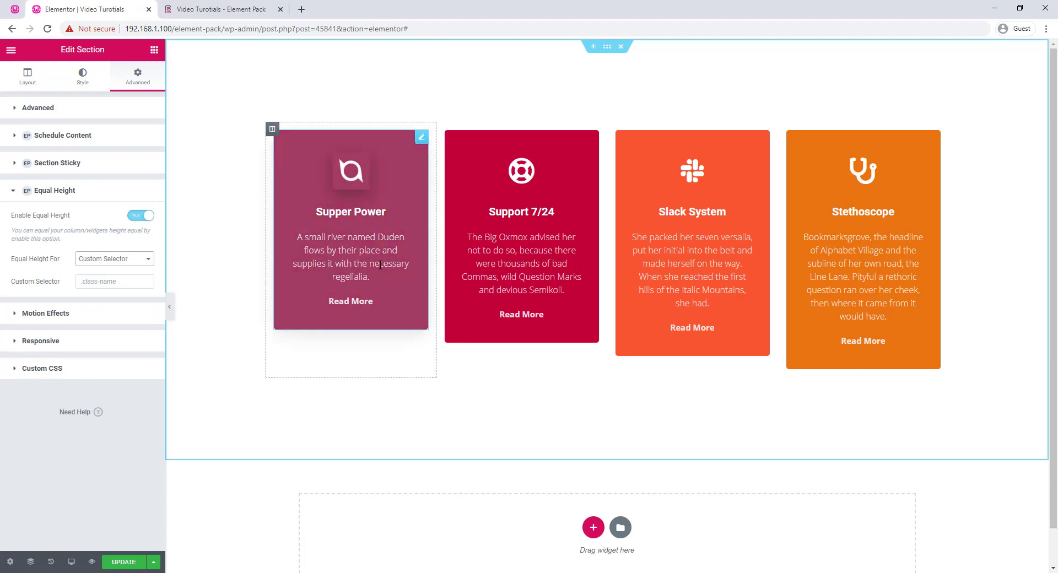
# Copy the description class bdt-advanced-icon-box-description from DevTools into the Custom Selector field.
pyautogui.rightClick(381, 265)
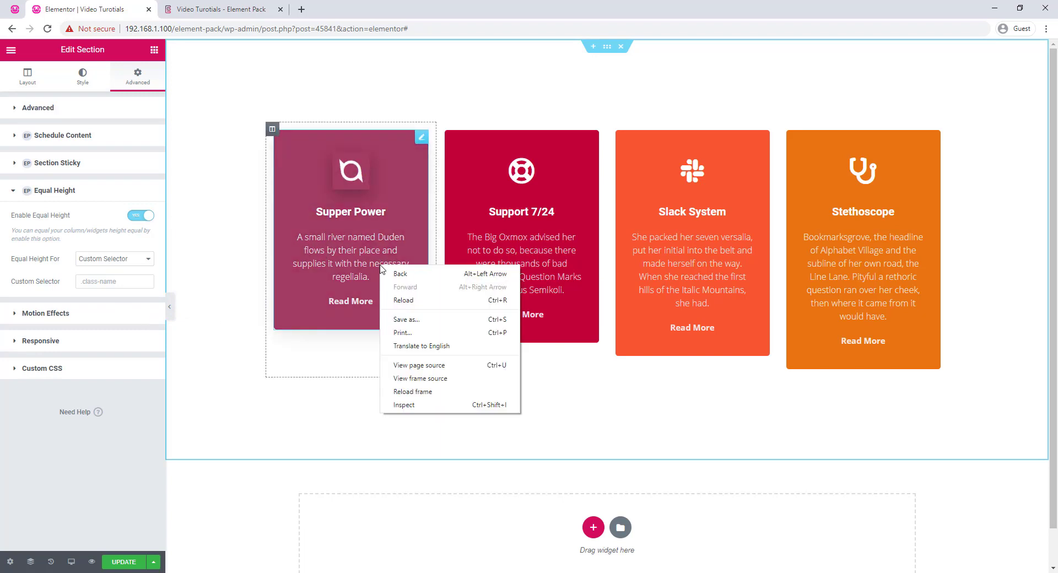
pyautogui.click(422, 407)
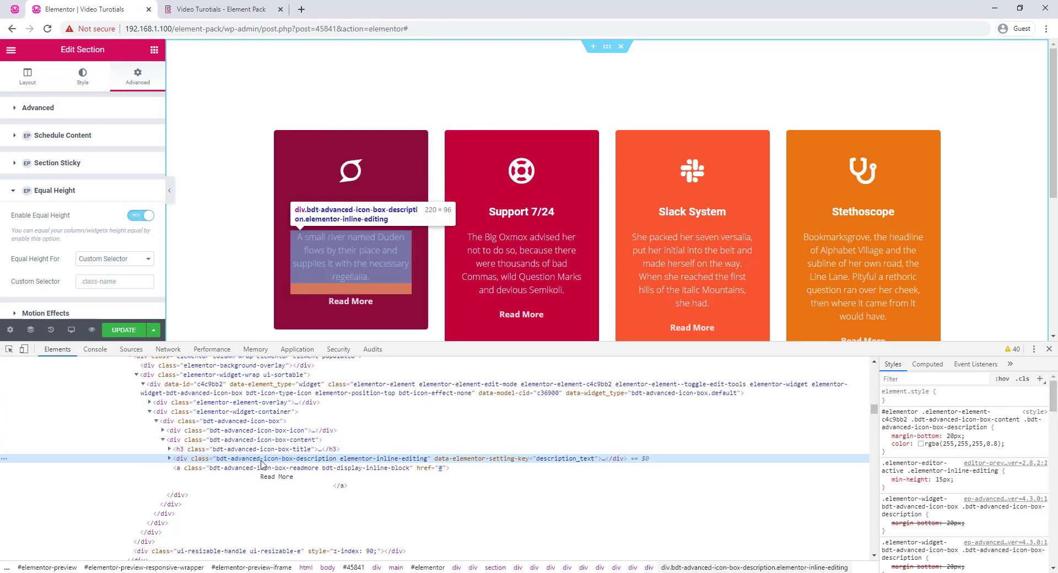
pyautogui.doubleClick(220, 461)
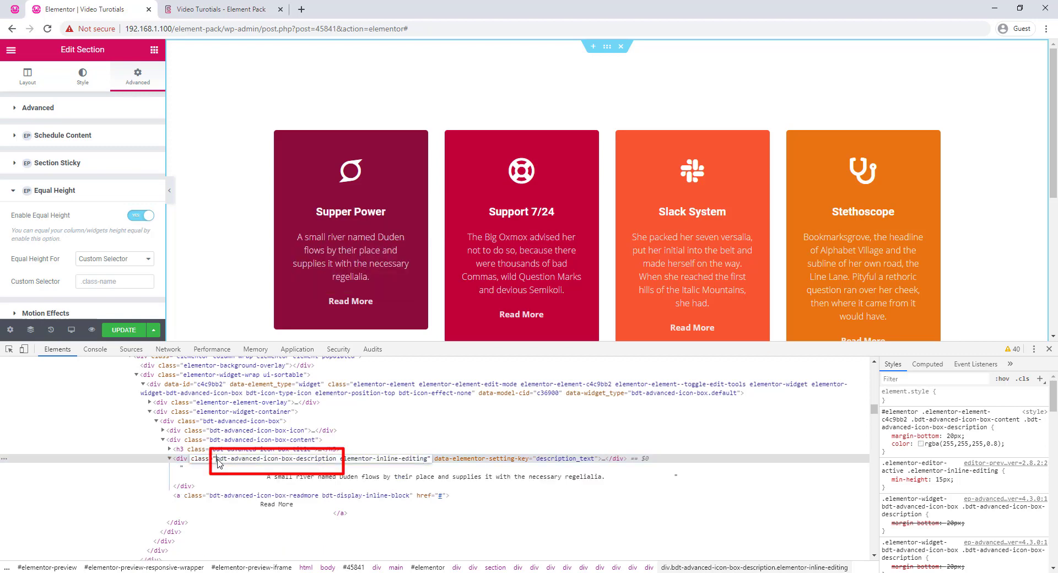
pyautogui.moveTo(216, 462); pyautogui.dragTo(336, 466)
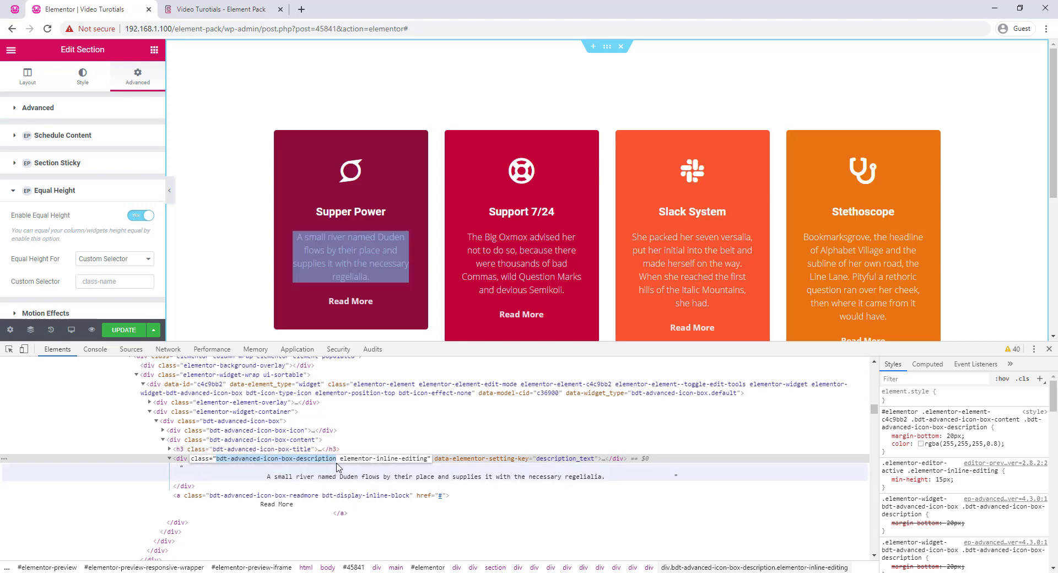
pyautogui.click(112, 281)
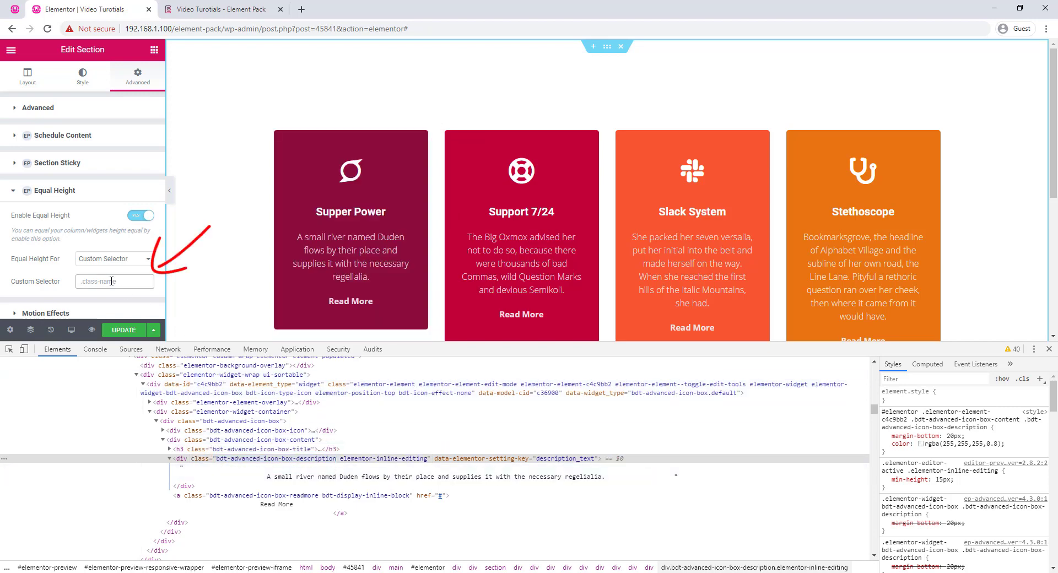
pyautogui.hotkey('ctrl', 'v')
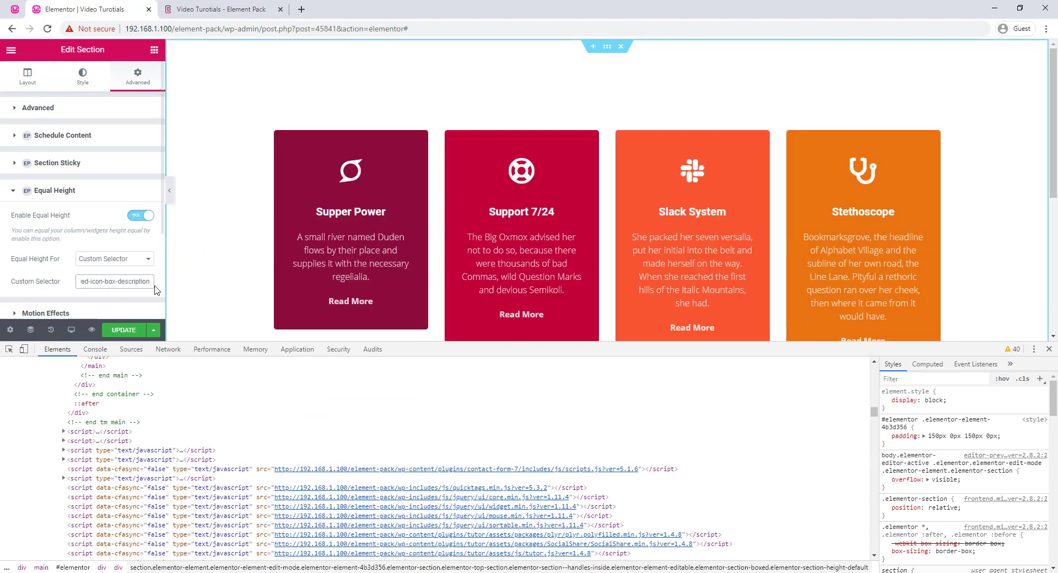
# Close DevTools, save, and preview four equal-height cards with aligned Read More links.
pyautogui.click(1048, 351)
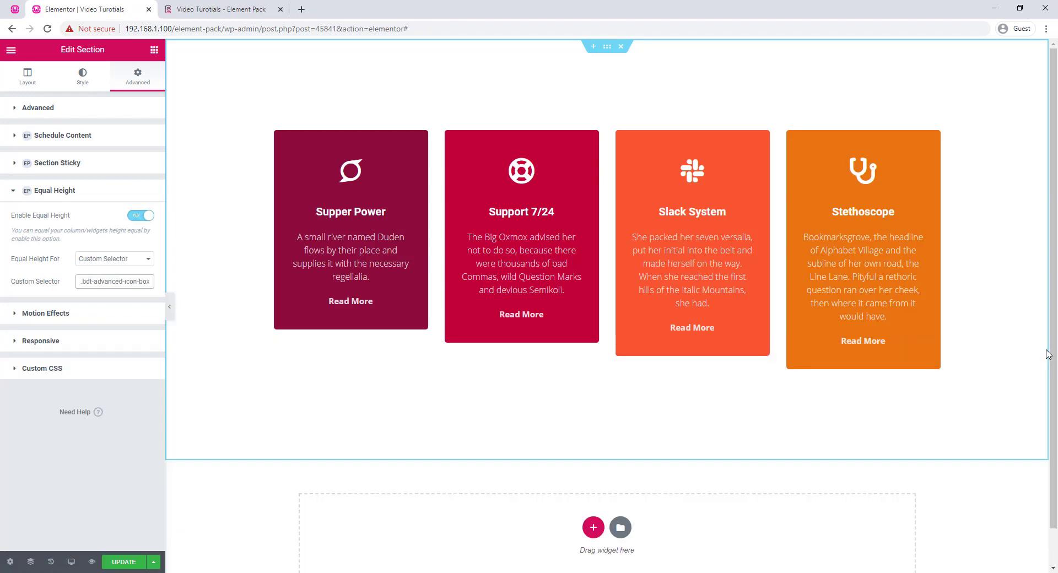
pyautogui.click(126, 562)
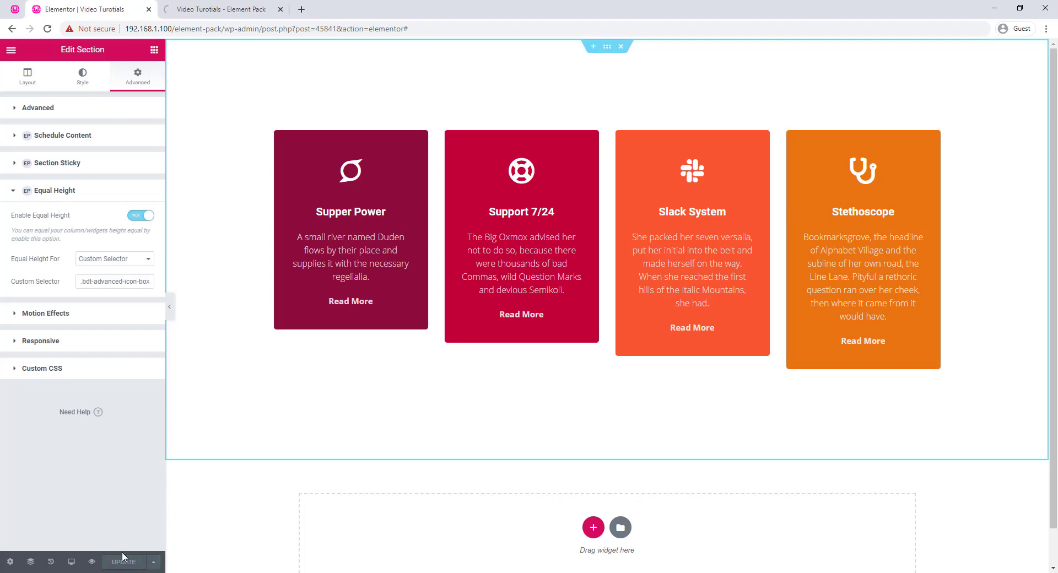
pyautogui.click(232, 10)
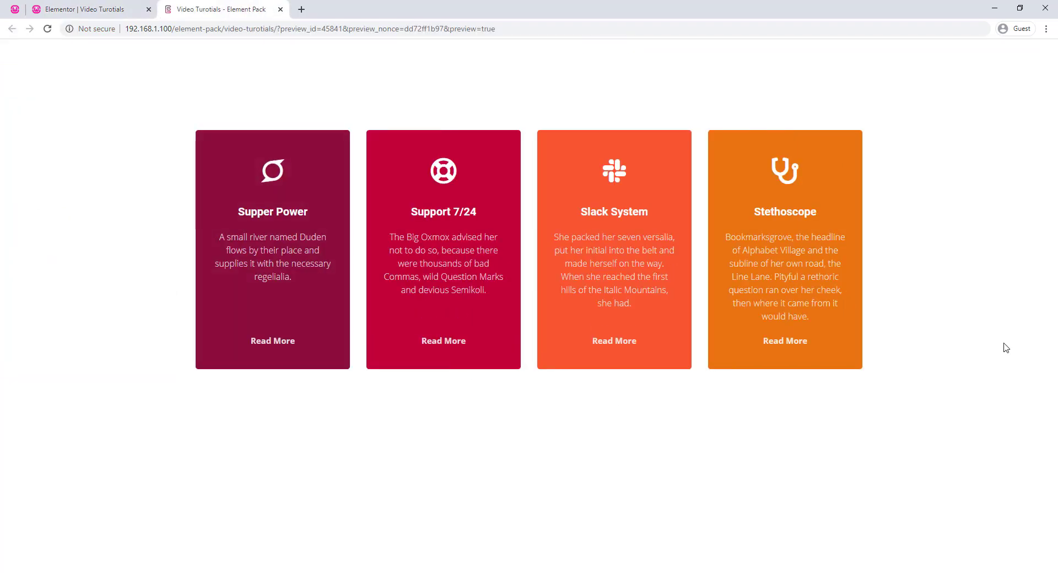